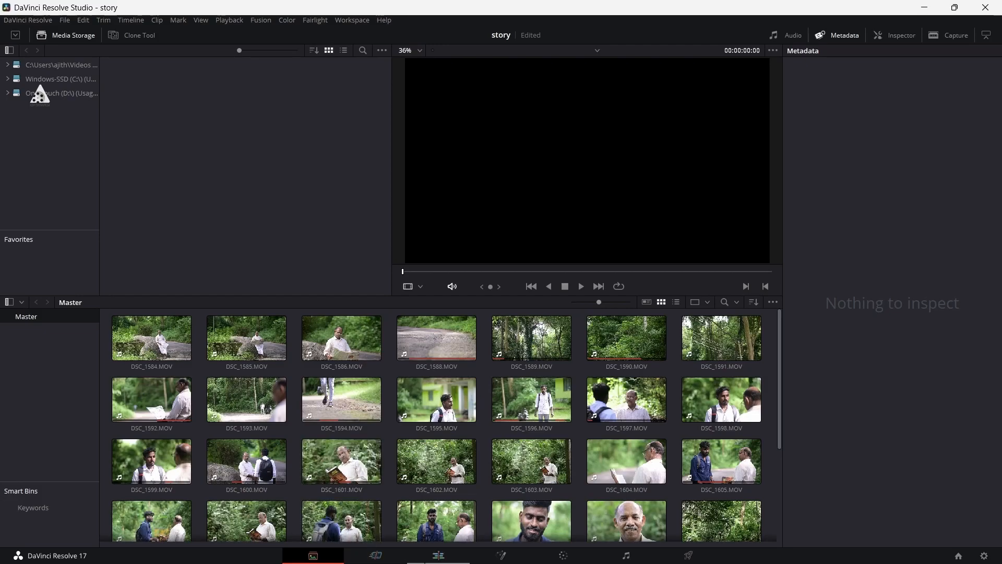
# Step: Open the Color page for the clip of three men running in the field and save the project
pyautogui.click(436, 560)
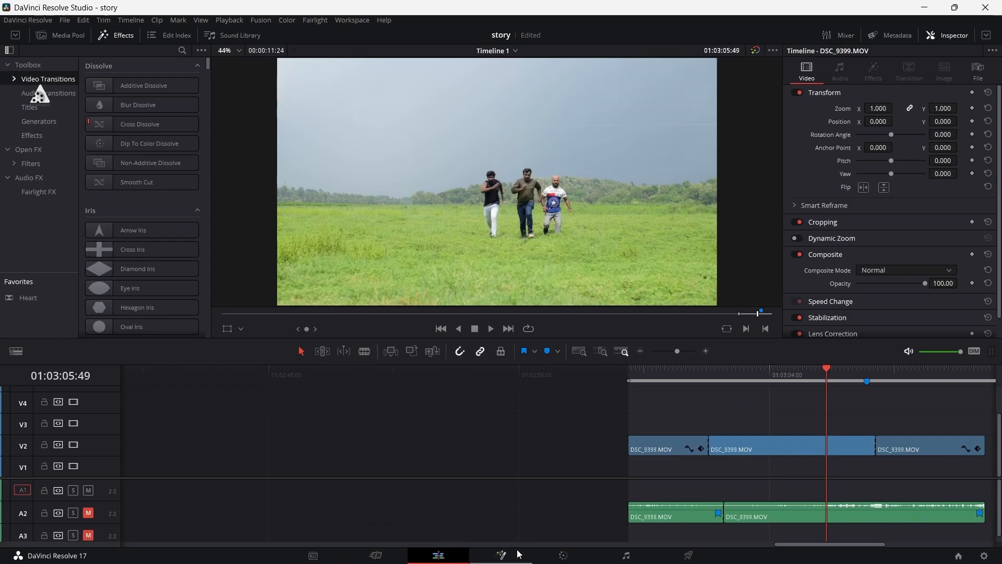
pyautogui.click(511, 556)
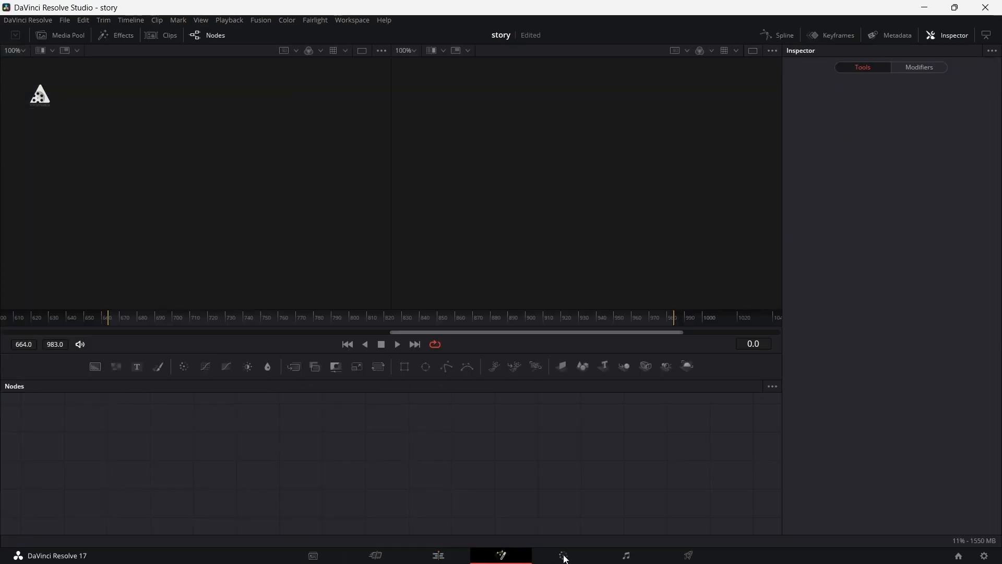
pyautogui.click(564, 556)
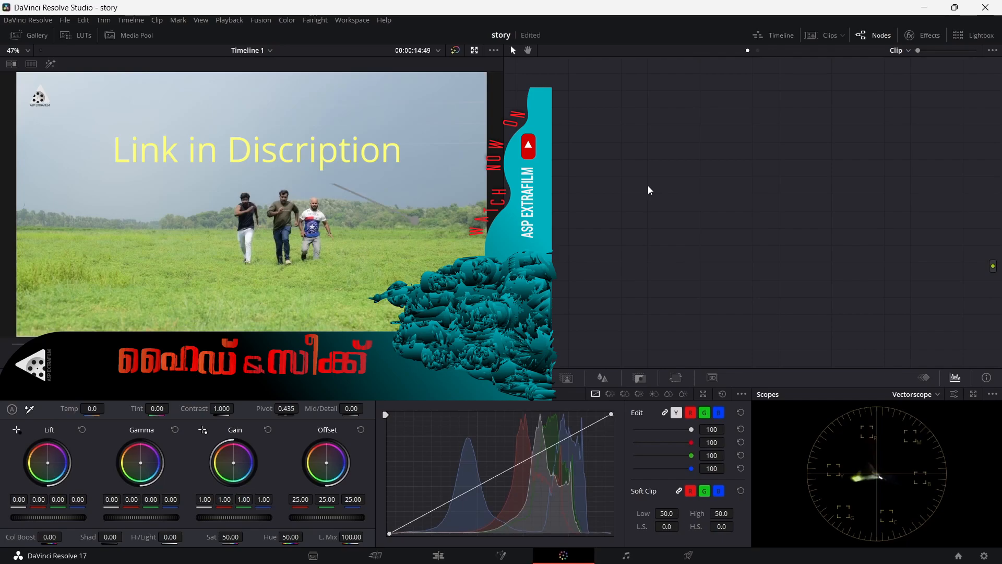
pyautogui.hotkey('ctrl', 's')
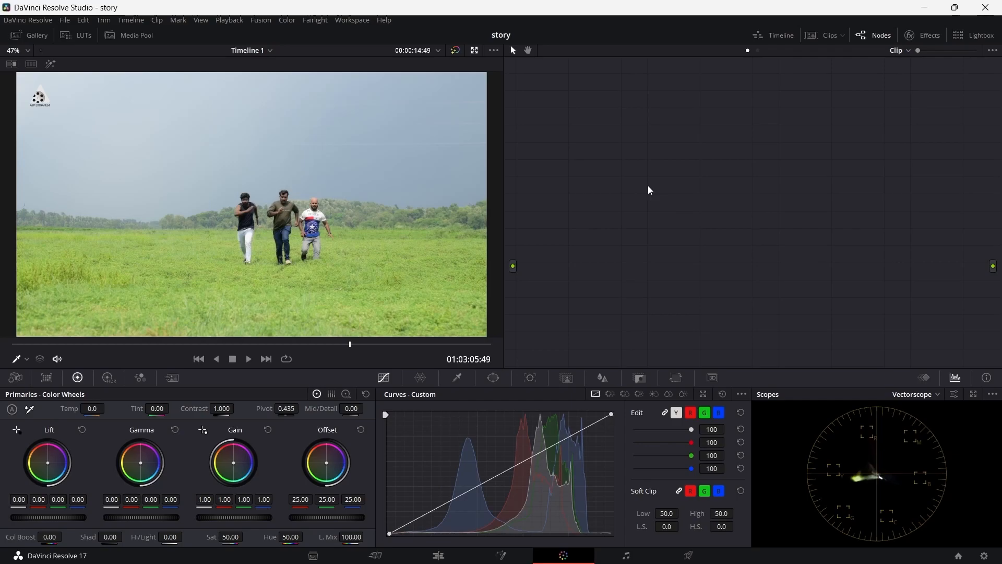
# Step: Build a chain of three serial nodes, placing the first one close to the source input
pyautogui.hotkey('alt', 's')
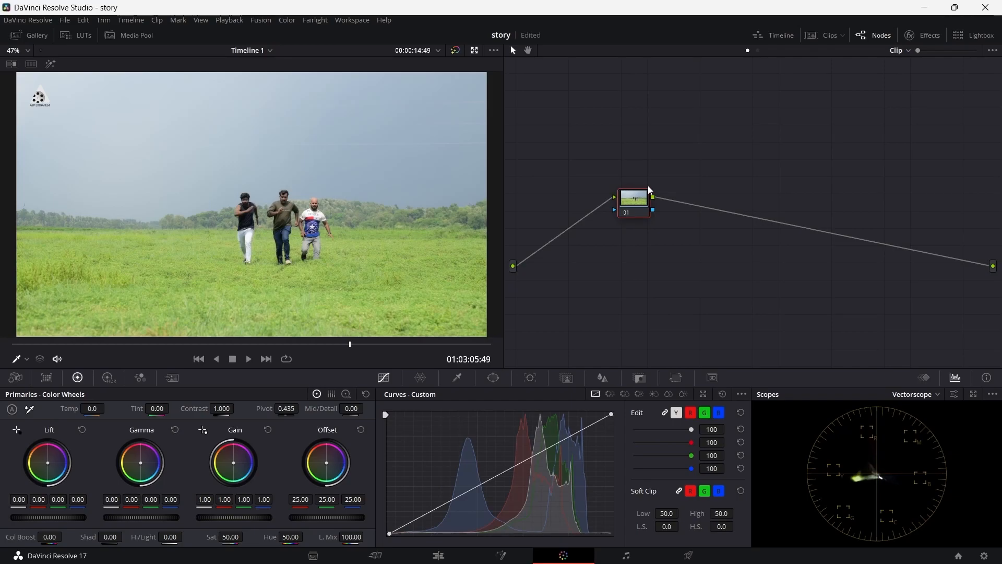
pyautogui.moveTo(631, 208); pyautogui.dragTo(561, 206)
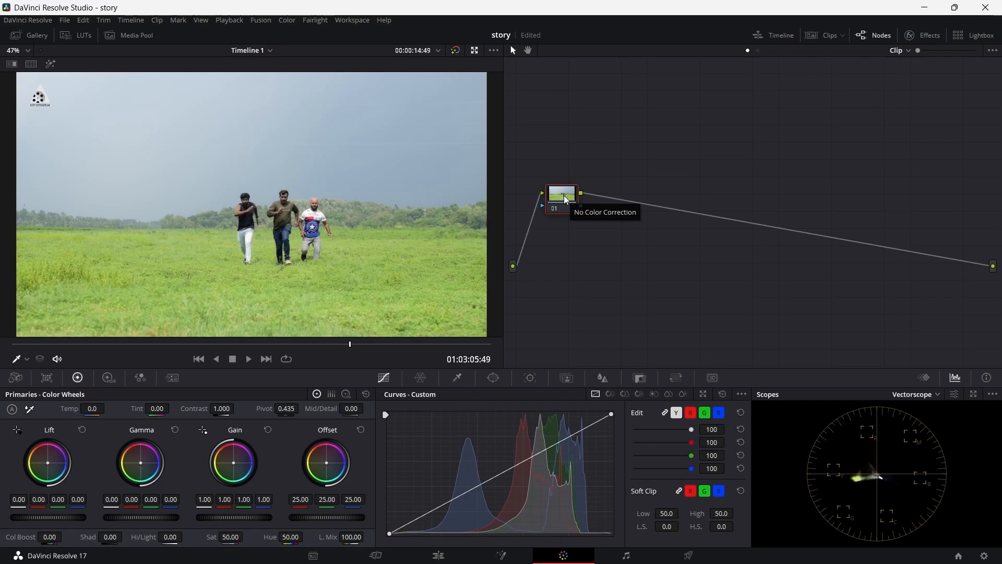
pyautogui.rightClick(563, 199)
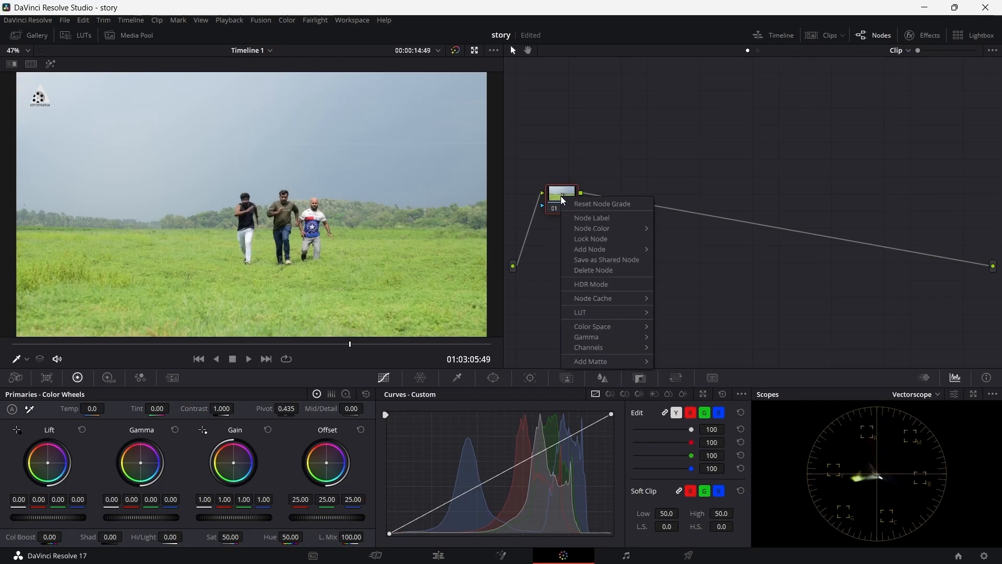
pyautogui.moveTo(619, 248)
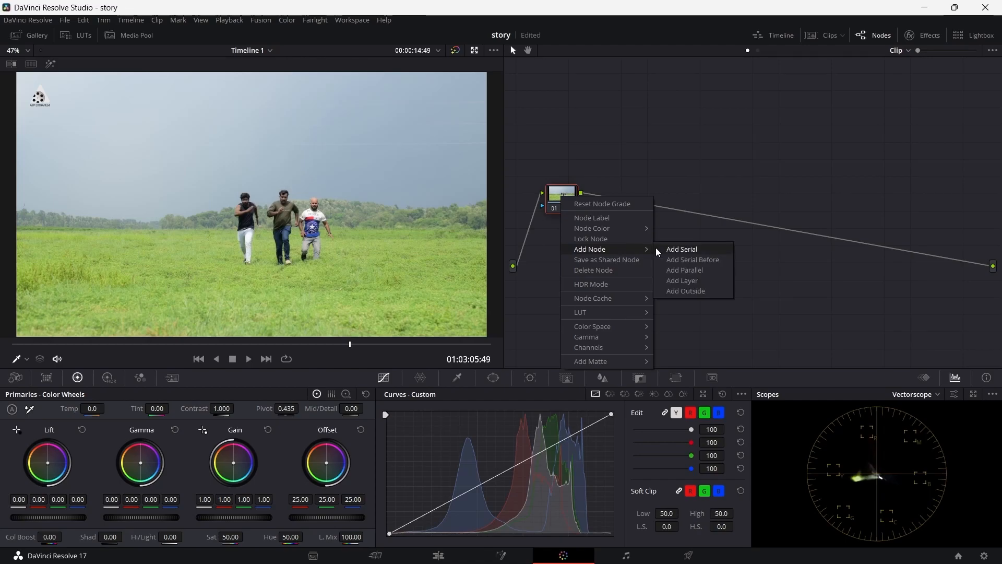
pyautogui.click(671, 249)
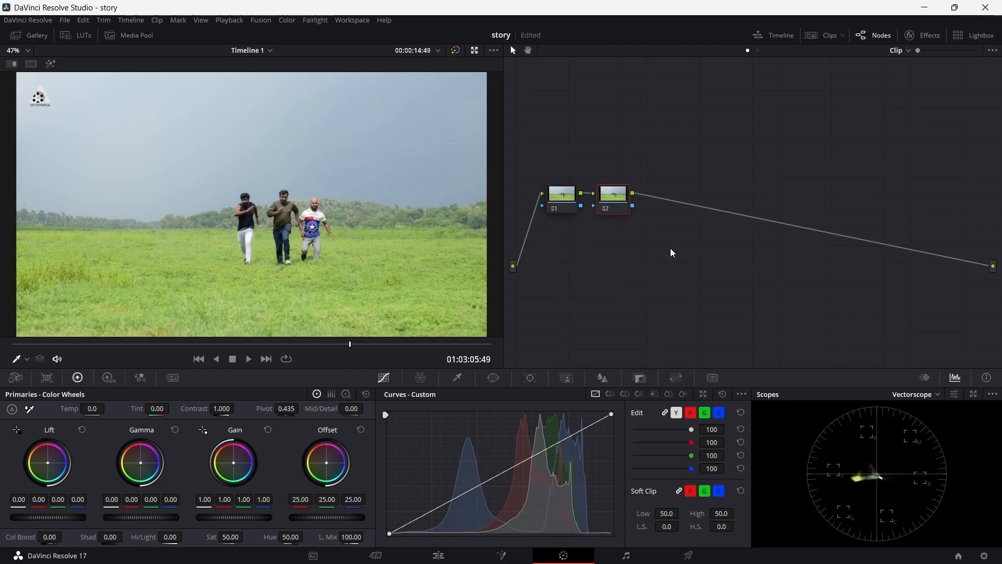
pyautogui.hotkey('alt', 's')
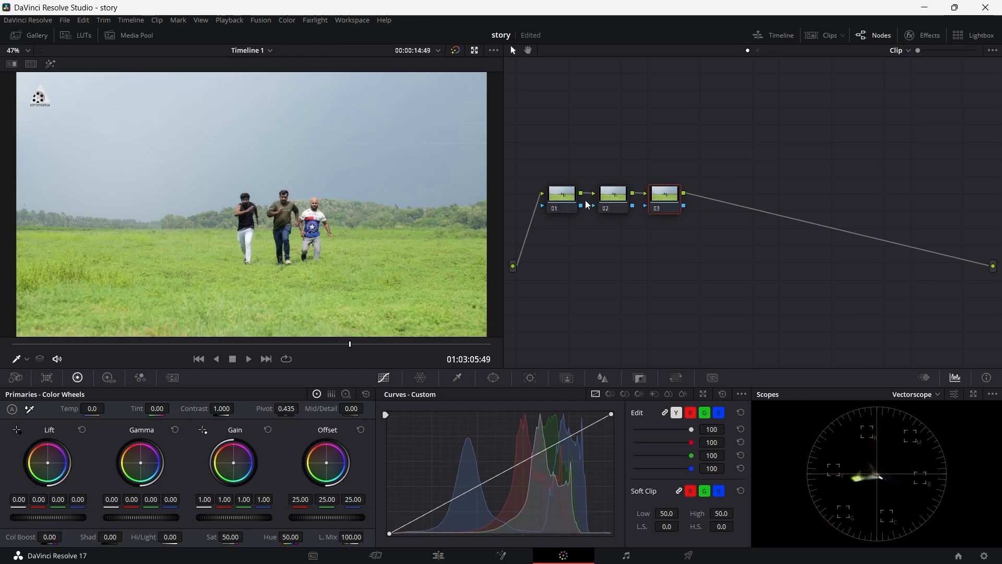
# Step: Label the first node WB
pyautogui.click(565, 201)
pyautogui.click(622, 204)
pyautogui.click(668, 201)
pyautogui.click(564, 204)
pyautogui.rightClick(561, 193)
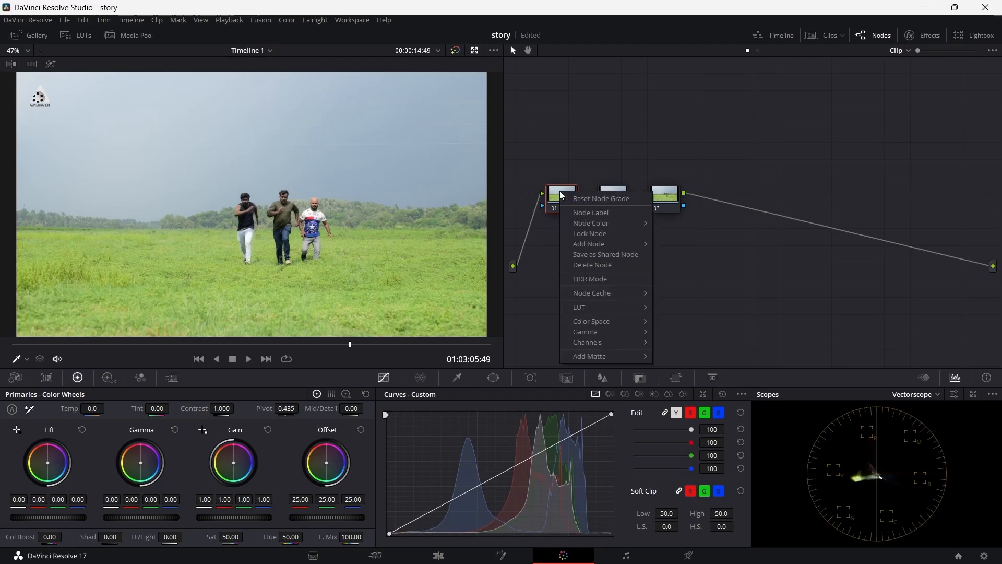
pyautogui.click(594, 214)
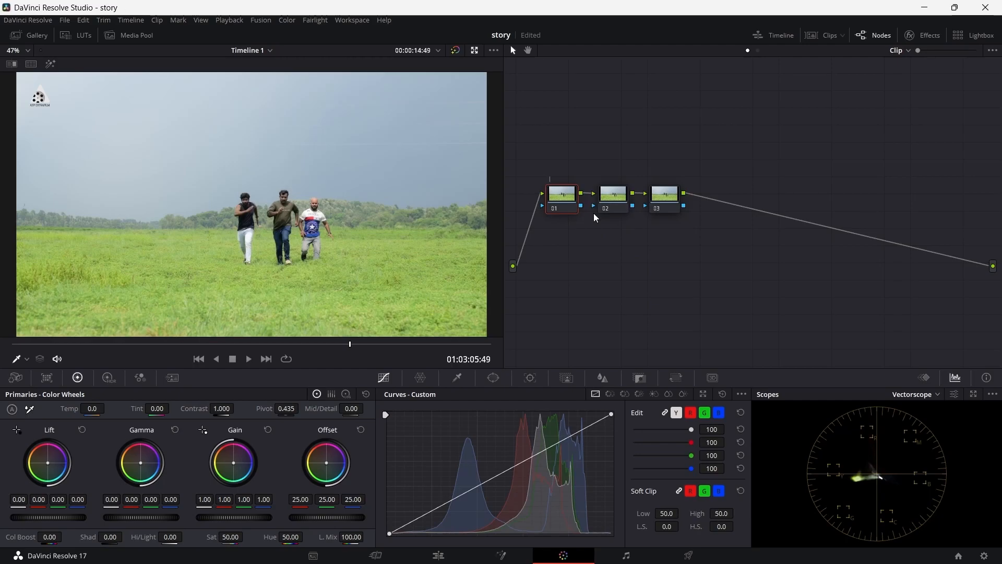
pyautogui.write('WB')
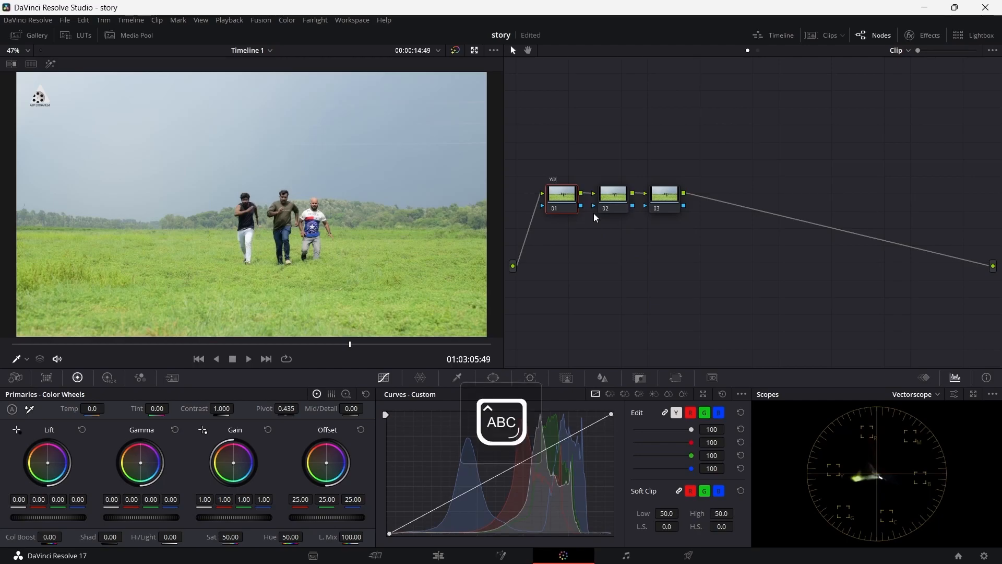
pyautogui.click(760, 209)
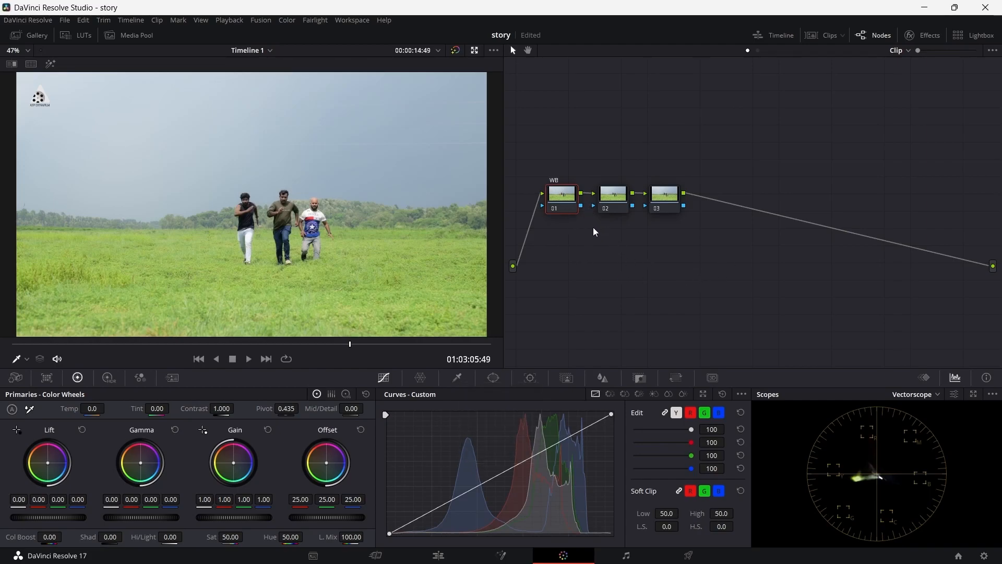
# Step: Rearrange the three nodes into a roughly even row in the node graph
pyautogui.moveTo(612, 202); pyautogui.dragTo(662, 199)
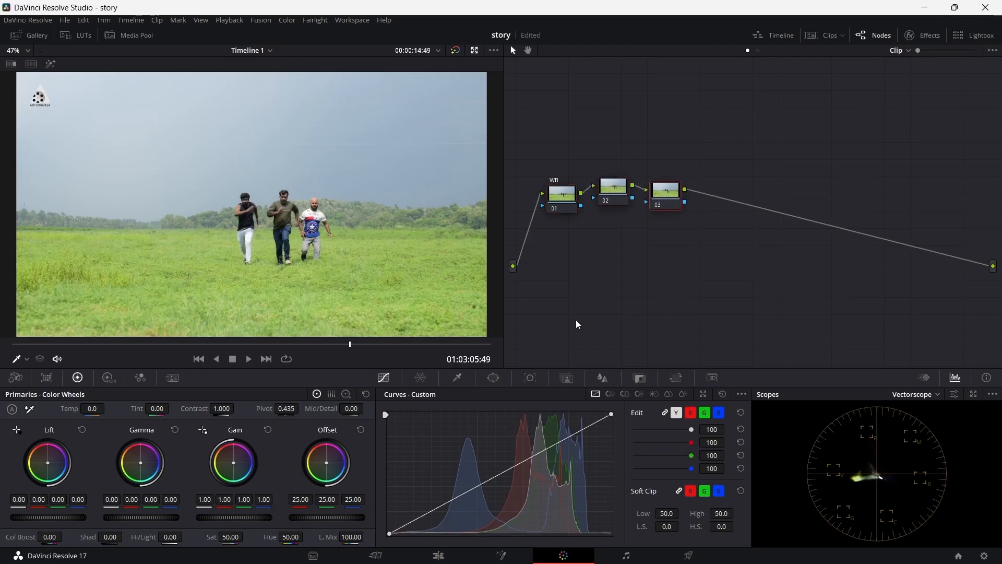
pyautogui.moveTo(557, 208); pyautogui.dragTo(552, 200)
pyautogui.moveTo(617, 191); pyautogui.dragTo(663, 194)
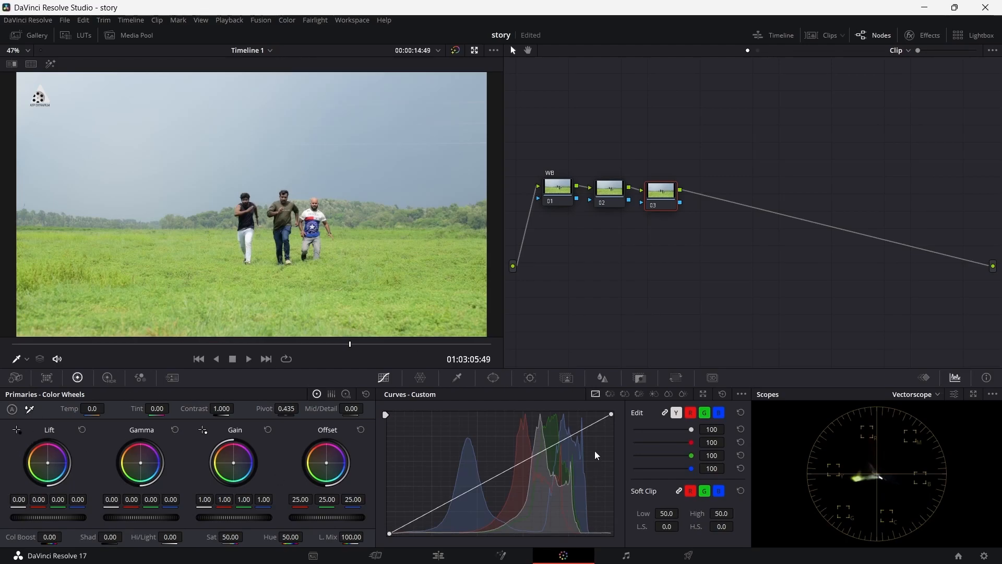
# Step: With the WB node selected, view the Parade and Waveform scopes, return to the Vectorscope and open it in a floating window
pyautogui.click(559, 191)
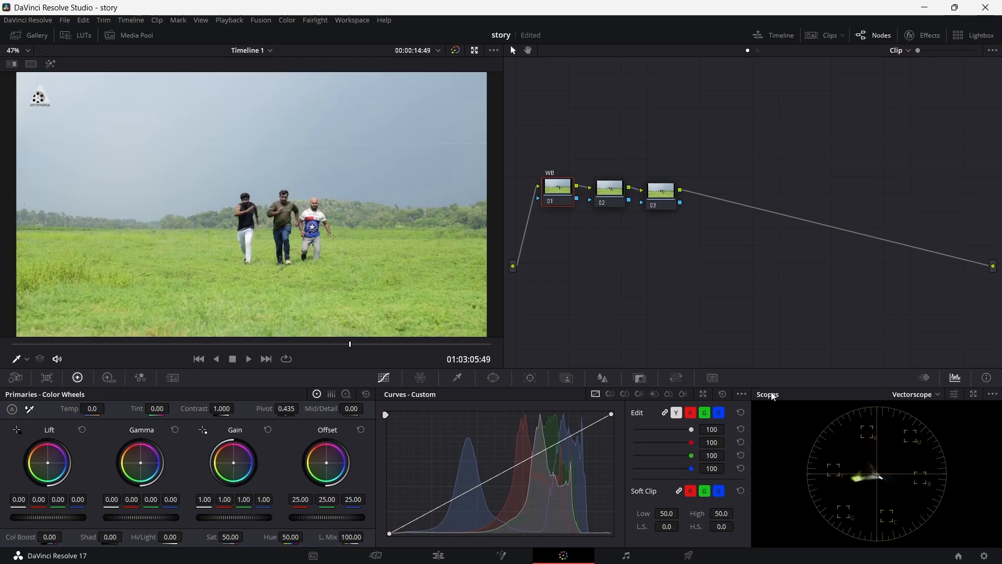
pyautogui.click(923, 396)
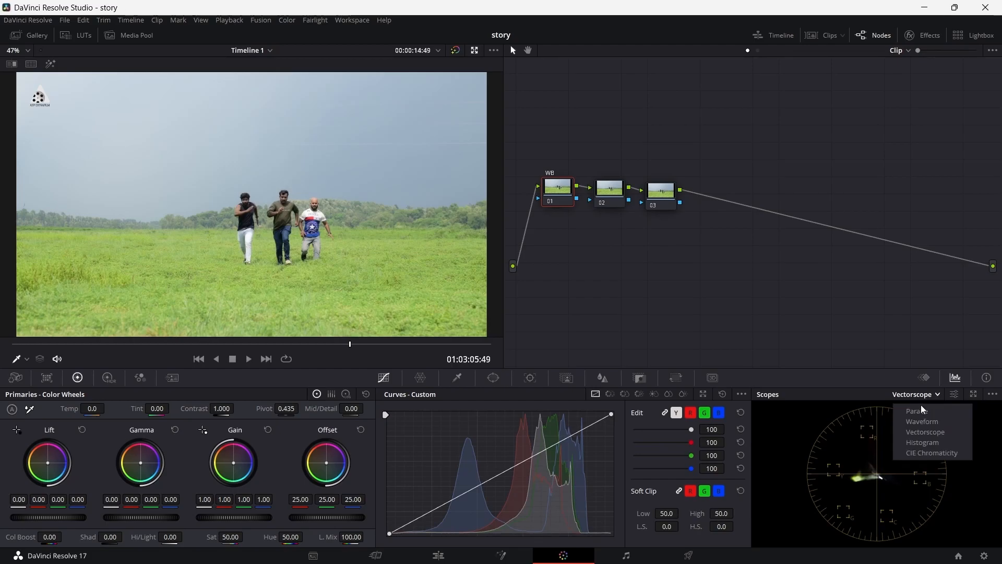
pyautogui.click(921, 413)
pyautogui.click(924, 396)
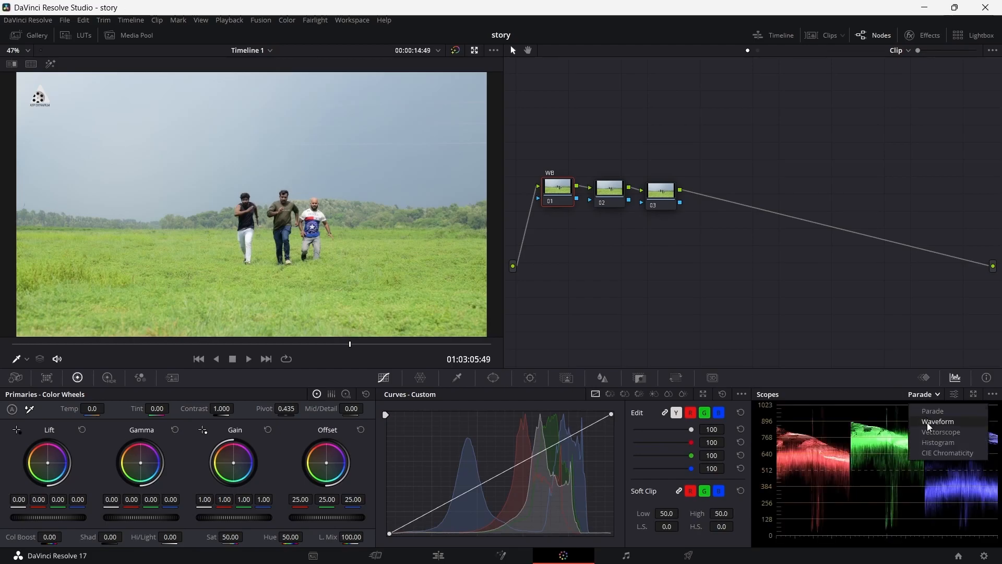
pyautogui.click(929, 422)
pyautogui.click(921, 395)
pyautogui.press('Escape')
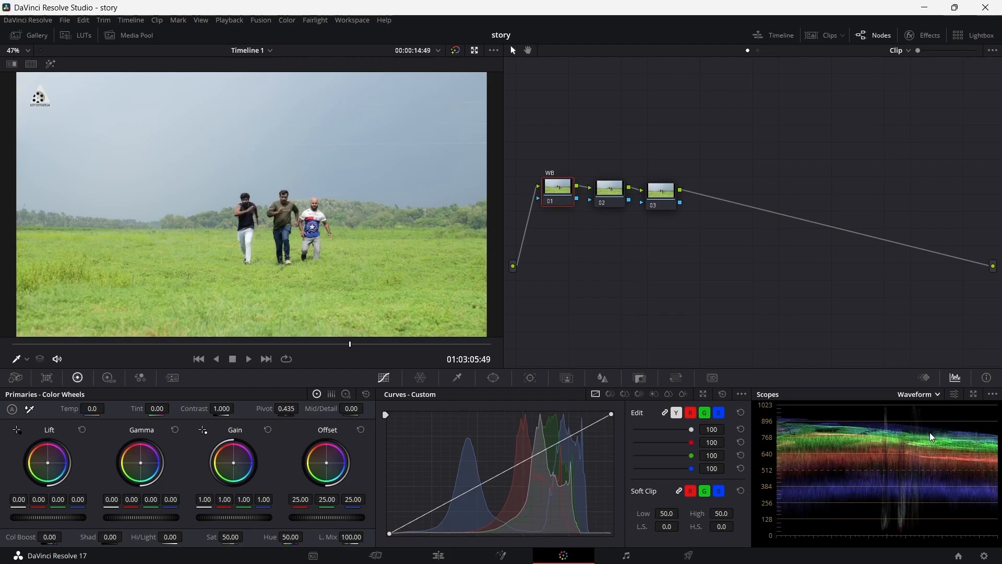
pyautogui.click(929, 433)
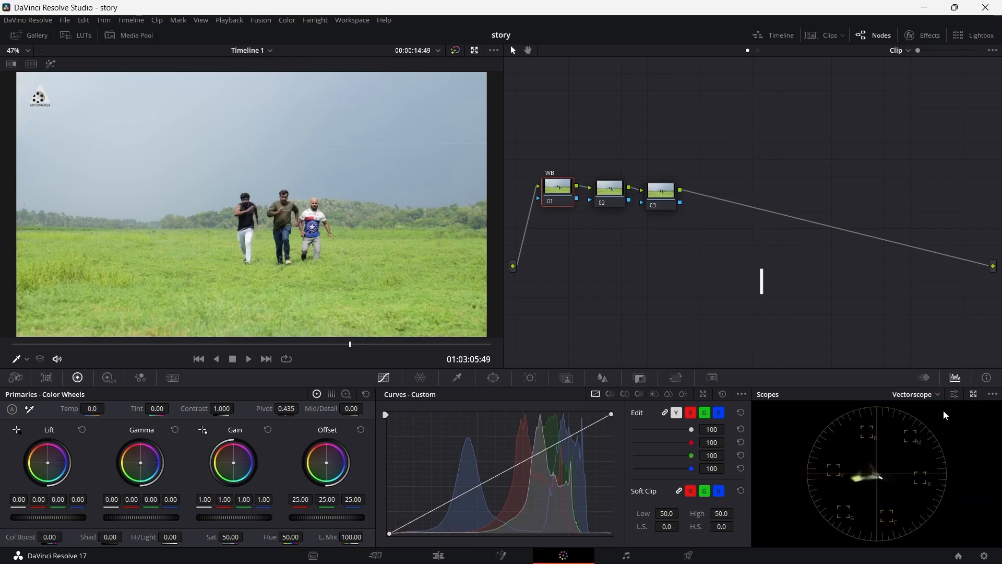
pyautogui.click(974, 394)
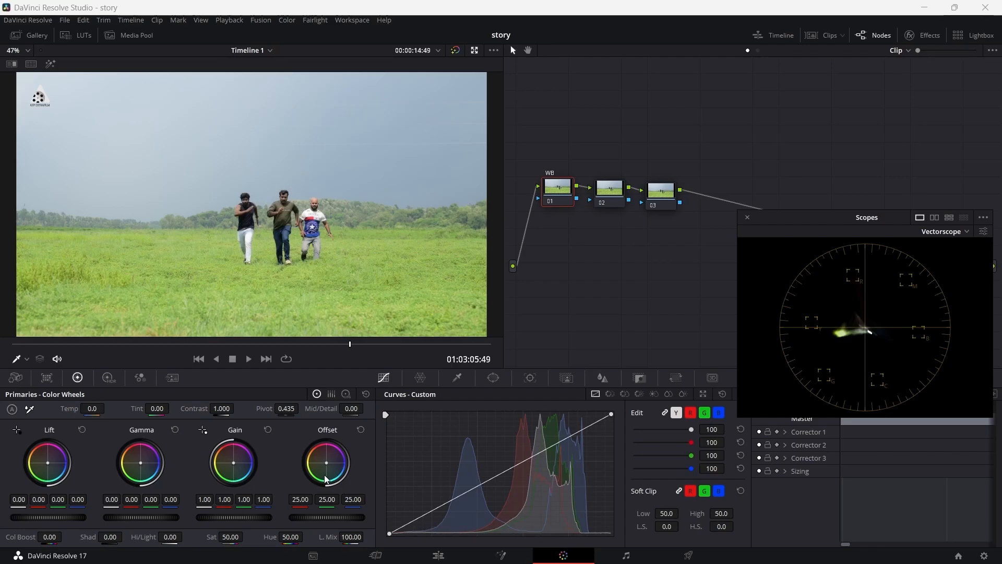
# Step: Shift the WB node's Offset color wheel toward blue, to about 22.92 red, 23.89 green and 38.03 blue, and save the project
pyautogui.click(346, 393)
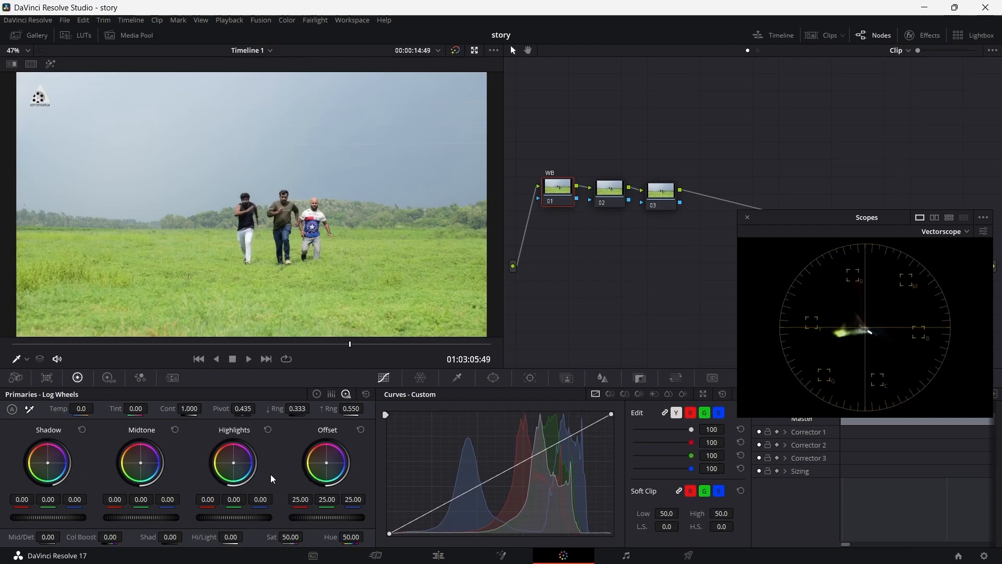
pyautogui.click(317, 395)
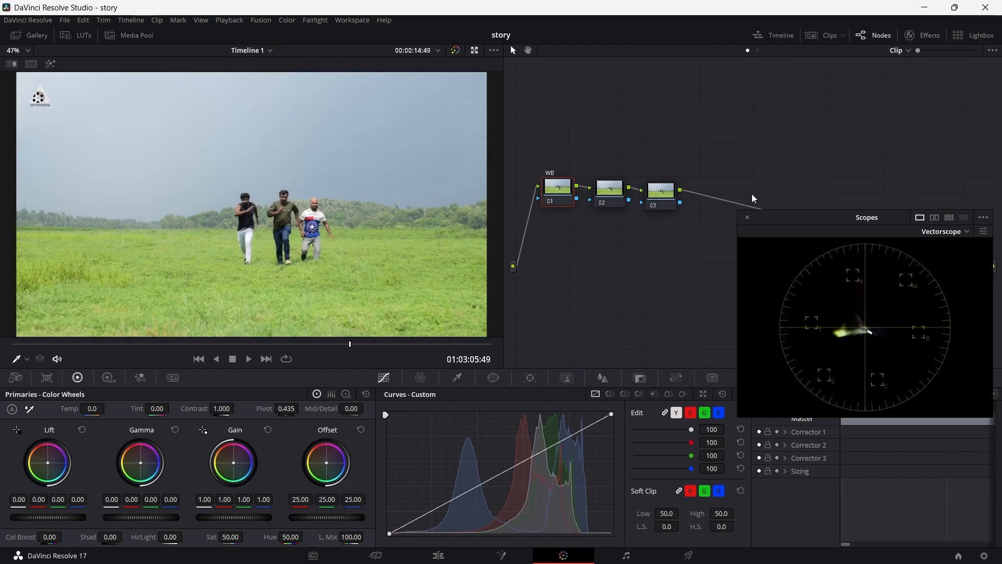
pyautogui.moveTo(812, 218); pyautogui.dragTo(806, 187)
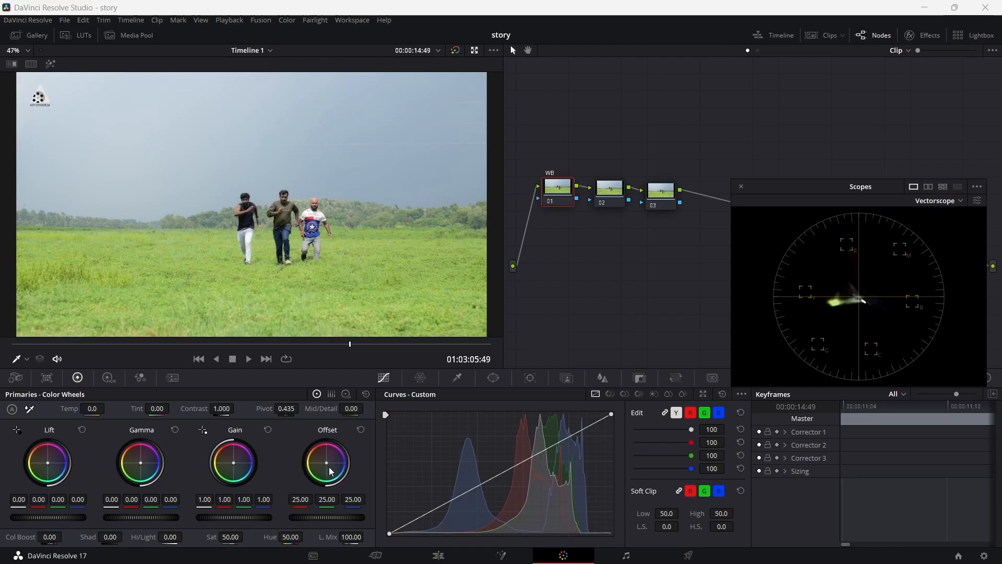
pyautogui.moveTo(327, 463); pyautogui.dragTo(334, 464)
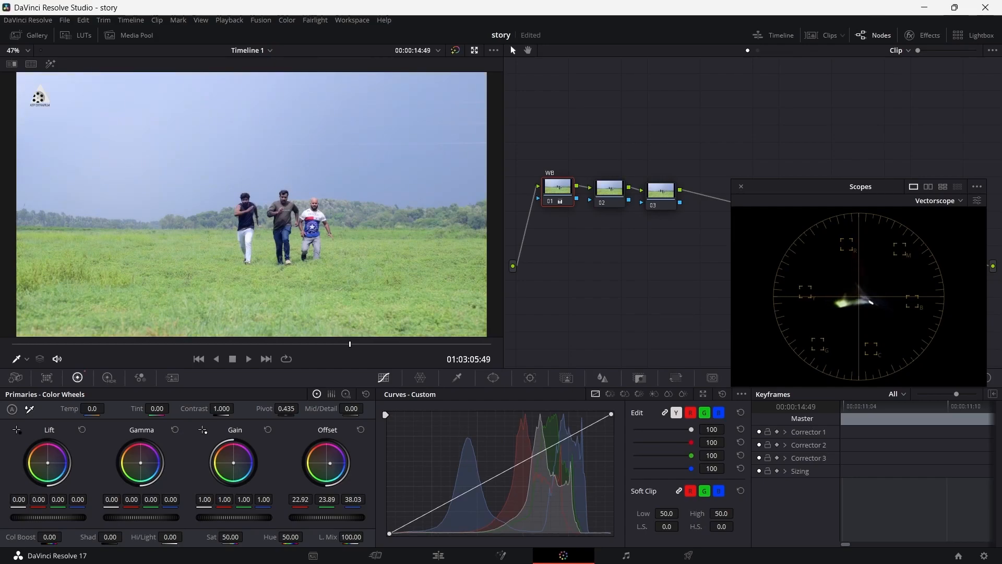
pyautogui.hotkey('ctrl', 's')
# Step: Label the second node CONTRAST
pyautogui.click(600, 197)
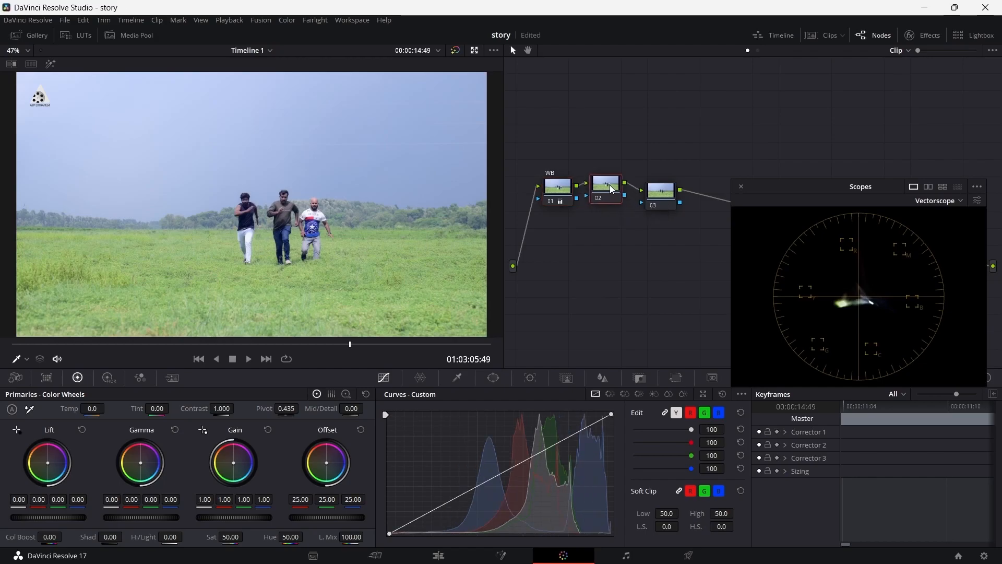
pyautogui.rightClick(609, 190)
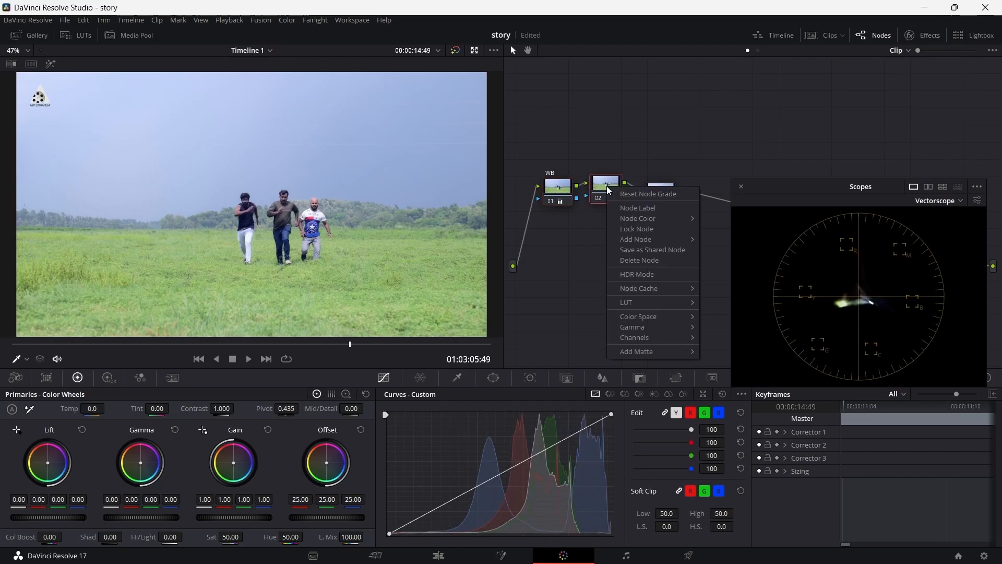
pyautogui.click(647, 207)
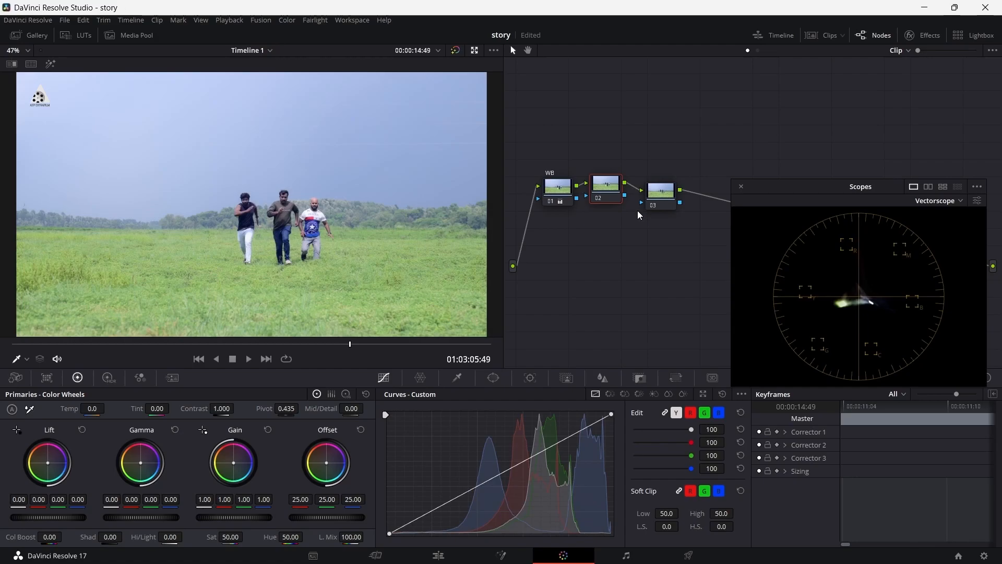
pyautogui.write('CONTRAST')
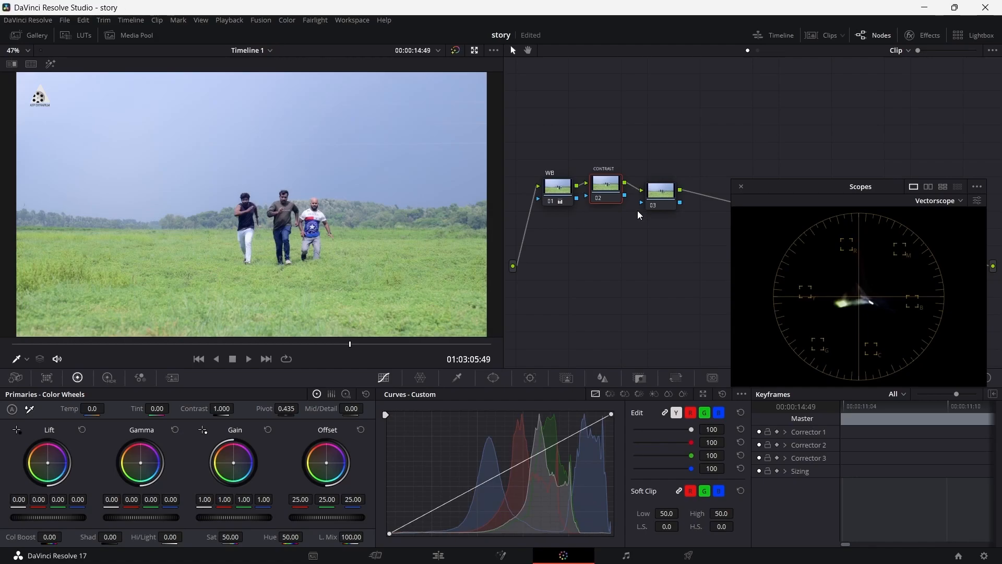
pyautogui.press('Return')
# Step: Close the floating scopes and shape the CONTRAST node's custom curve into an S with two points, comparing with the node off and on
pyautogui.click(742, 186)
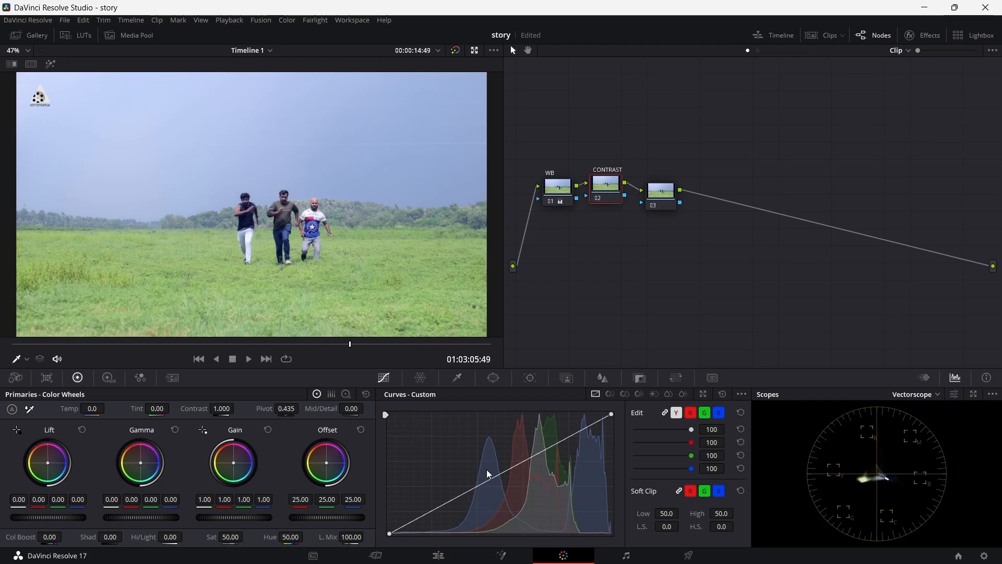
pyautogui.click(431, 510)
pyautogui.click(522, 461)
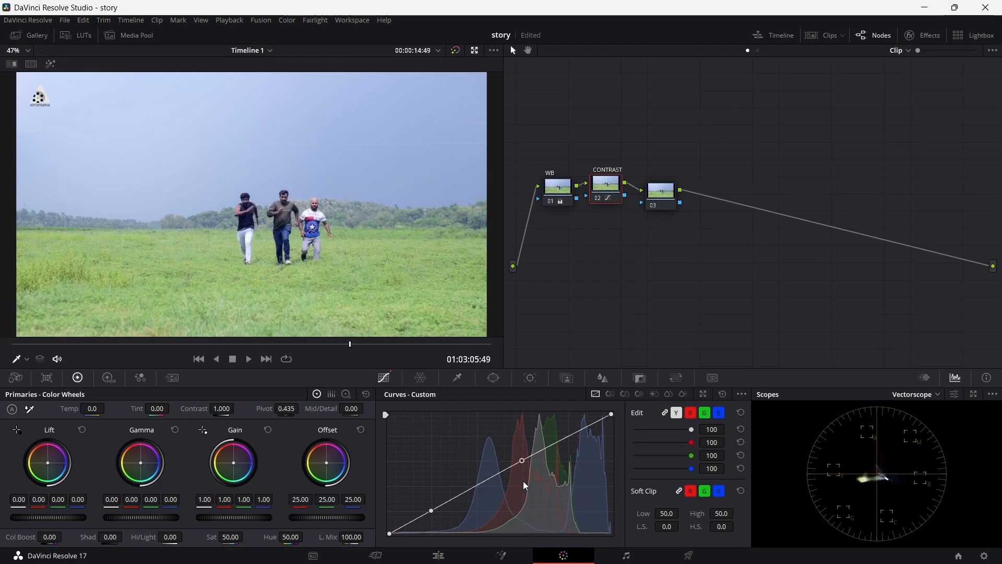
pyautogui.moveTo(432, 510); pyautogui.dragTo(438, 518)
pyautogui.moveTo(525, 463); pyautogui.dragTo(521, 456)
pyautogui.click(599, 199)
pyautogui.click(599, 199)
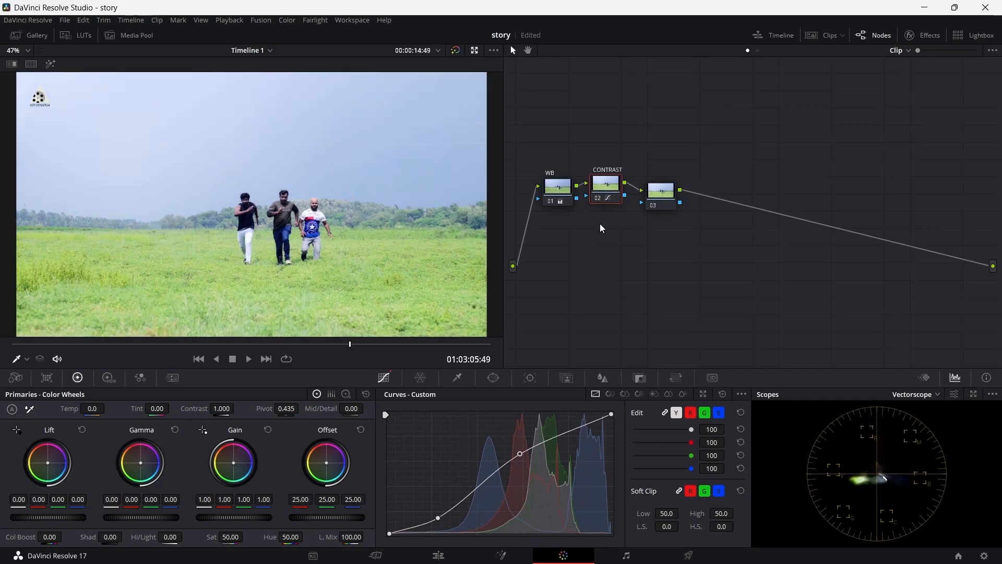
# Step: Refine the S-curve by slightly raising the shadow point and moving the upper point further toward the highlights
pyautogui.moveTo(437, 518); pyautogui.dragTo(436, 514)
pyautogui.click(521, 455)
pyautogui.moveTo(522, 454); pyautogui.dragTo(521, 455)
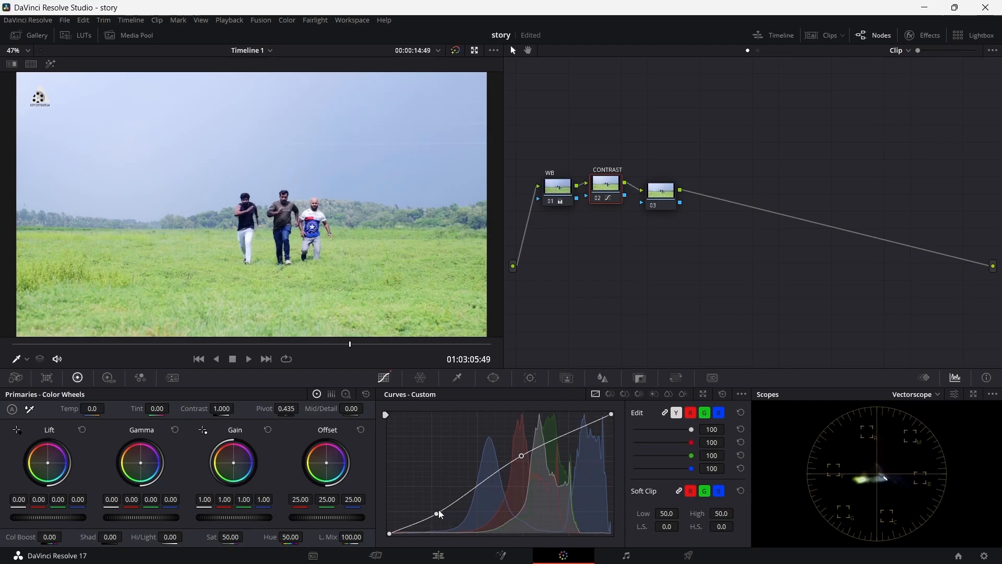
pyautogui.moveTo(439, 514); pyautogui.dragTo(440, 513)
pyautogui.moveTo(522, 453); pyautogui.dragTo(551, 437)
pyautogui.moveTo(440, 512); pyautogui.dragTo(443, 513)
pyautogui.moveTo(551, 439); pyautogui.dragTo(547, 444)
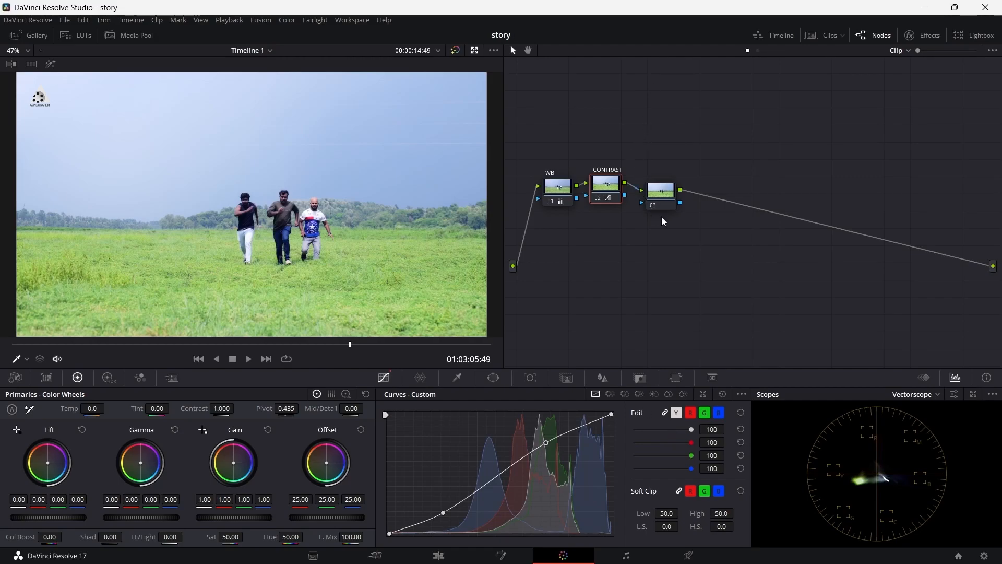
# Step: Delete the empty third node and add a fresh serial node after CONTRAST
pyautogui.moveTo(661, 199); pyautogui.dragTo(658, 195)
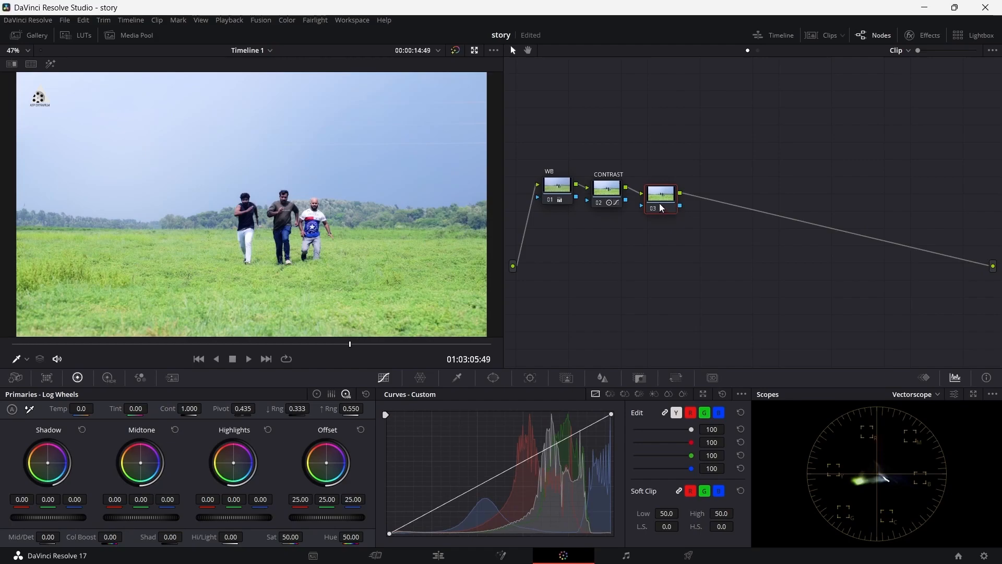
pyautogui.press('Delete')
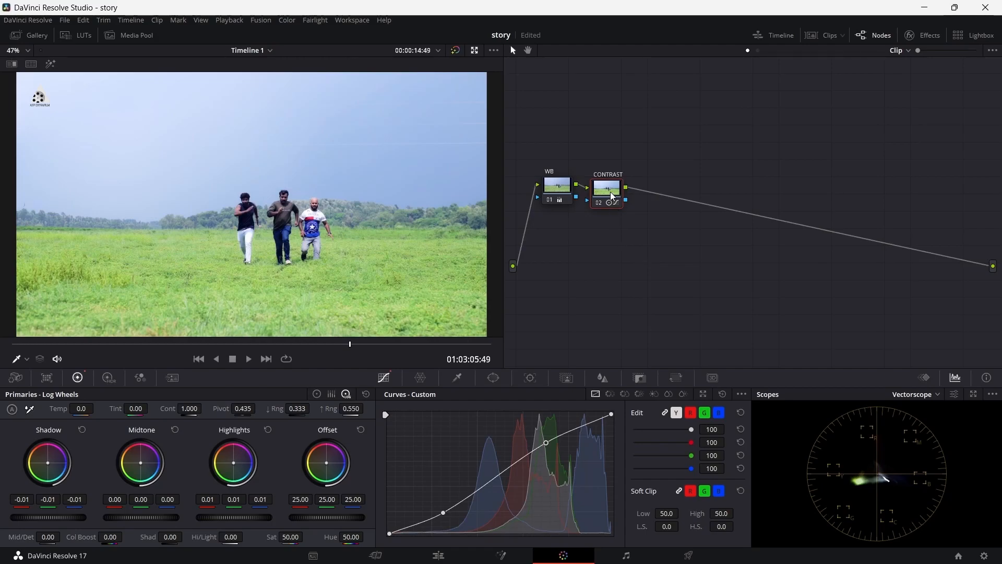
pyautogui.rightClick(610, 193)
pyautogui.click(668, 204)
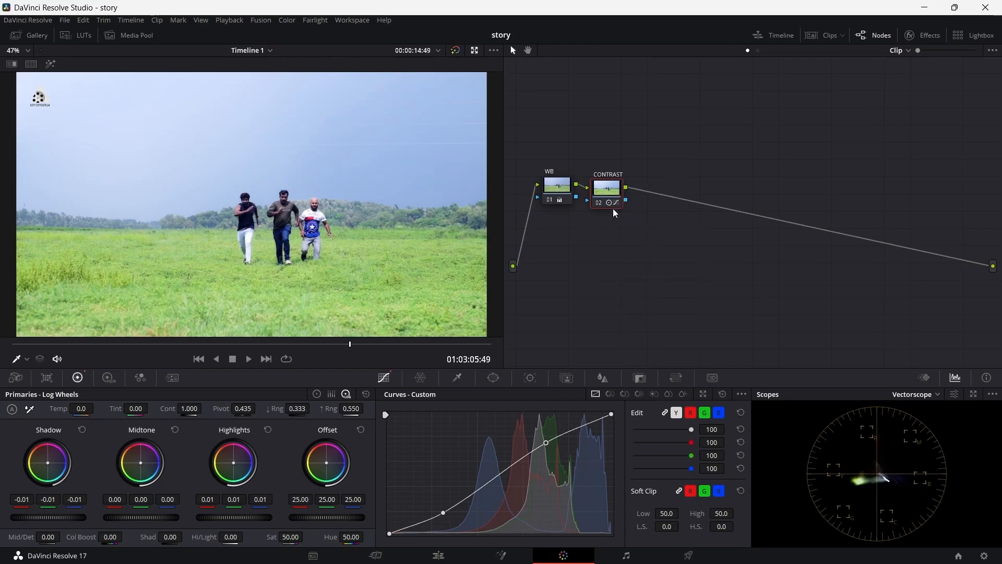
pyautogui.hotkey('alt', 's')
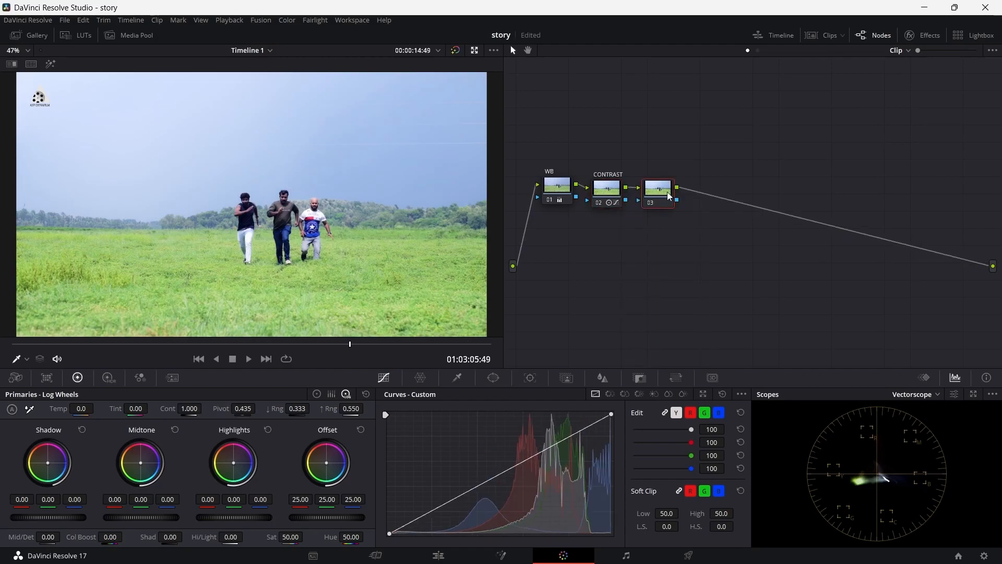
# Step: Add a layer node to node 03 and space out both parallel nodes and the layer mixer
pyautogui.rightClick(660, 191)
pyautogui.moveTo(695, 243)
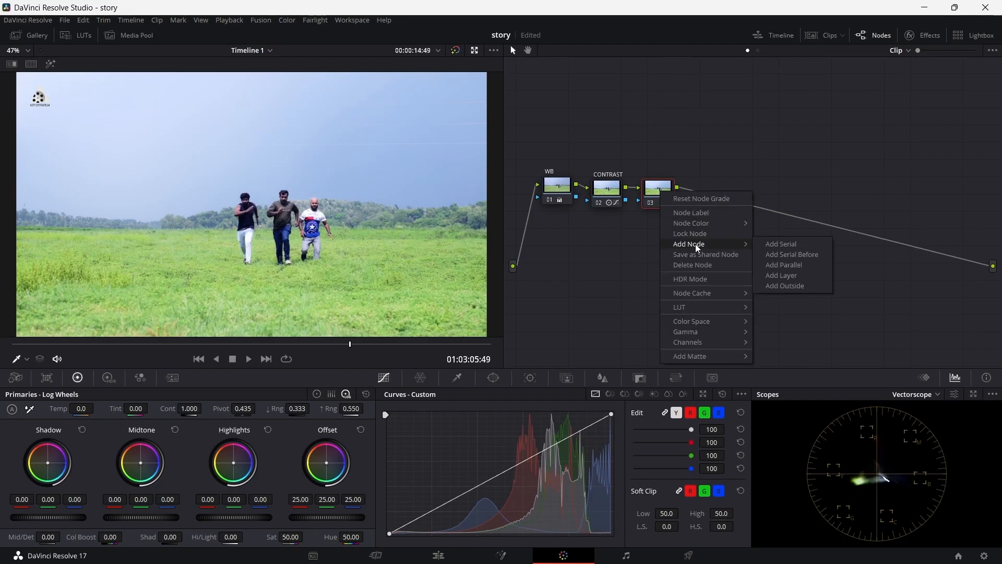
pyautogui.click(781, 274)
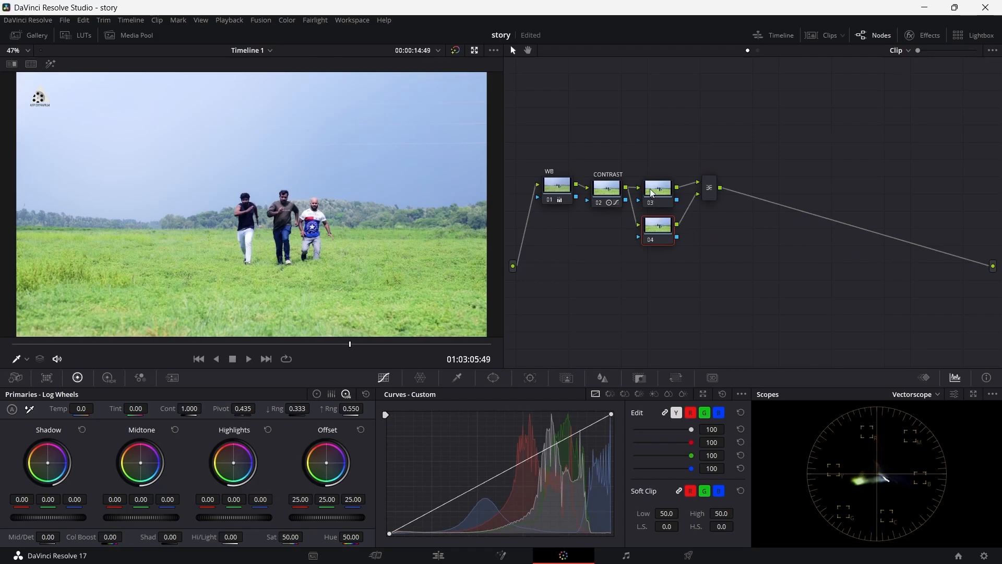
pyautogui.moveTo(651, 191); pyautogui.dragTo(660, 171)
pyautogui.moveTo(654, 225); pyautogui.dragTo(666, 220)
pyautogui.moveTo(661, 166); pyautogui.dragTo(669, 166)
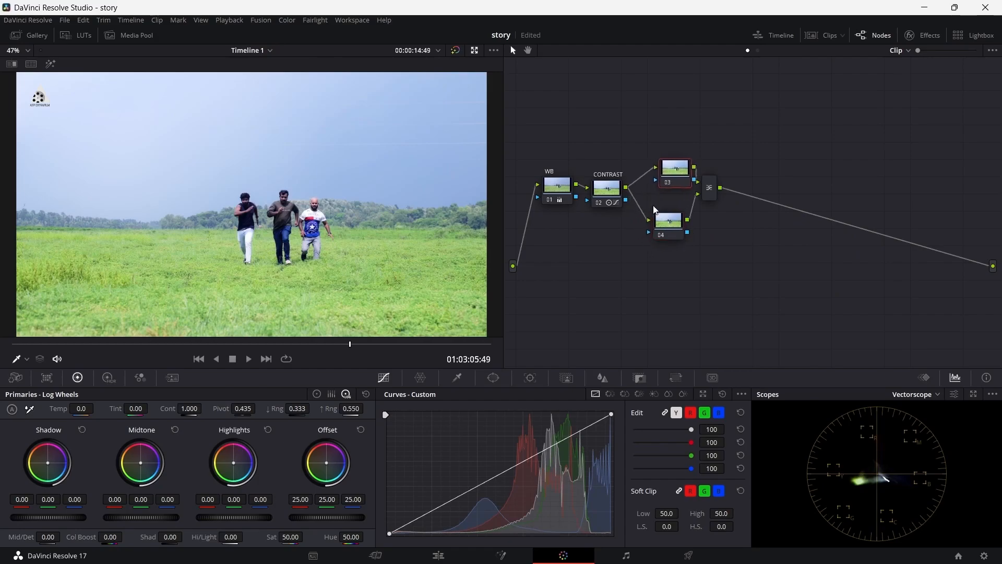
pyautogui.moveTo(659, 227); pyautogui.dragTo(662, 226)
pyautogui.moveTo(721, 191); pyautogui.dragTo(745, 199)
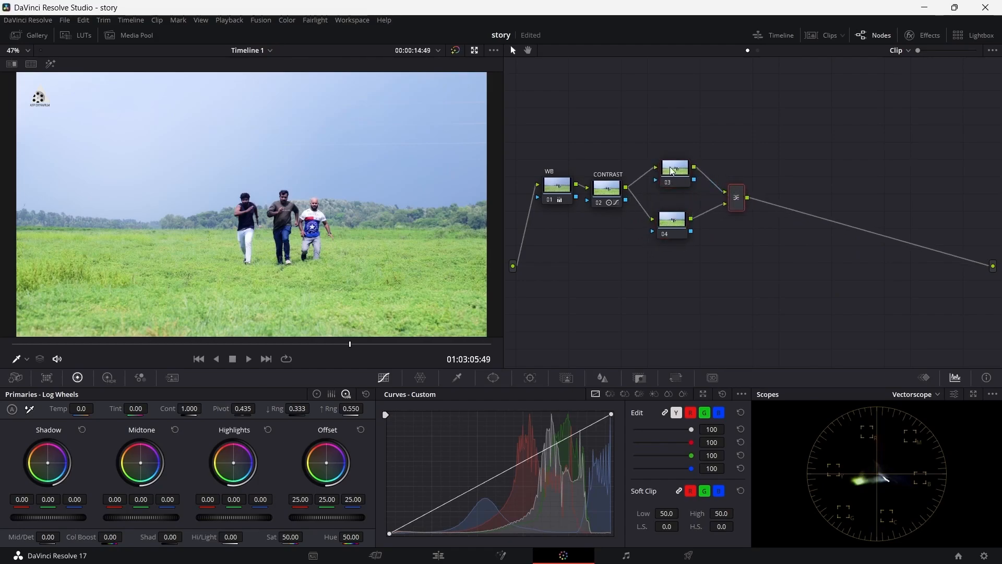
pyautogui.moveTo(675, 170); pyautogui.dragTo(669, 172)
pyautogui.moveTo(677, 222); pyautogui.dragTo(672, 219)
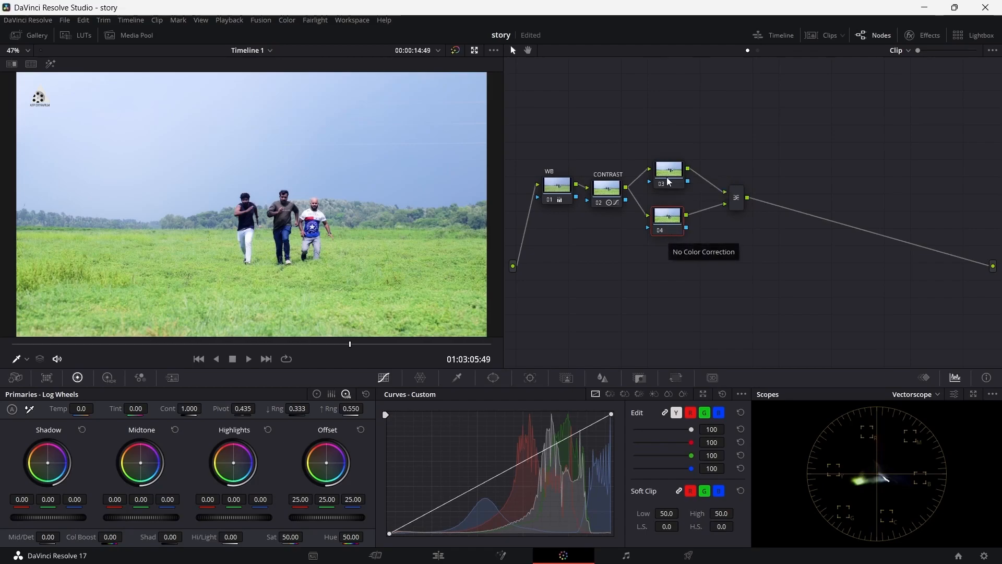
pyautogui.moveTo(669, 188); pyautogui.dragTo(668, 184)
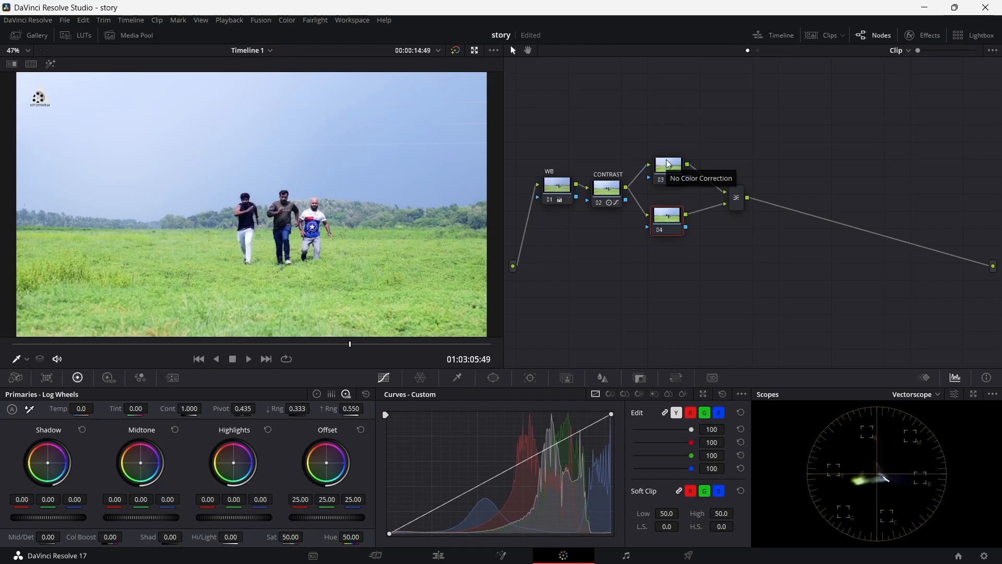
# Step: Label node 03 BG and node 04 FG
pyautogui.rightClick(668, 171)
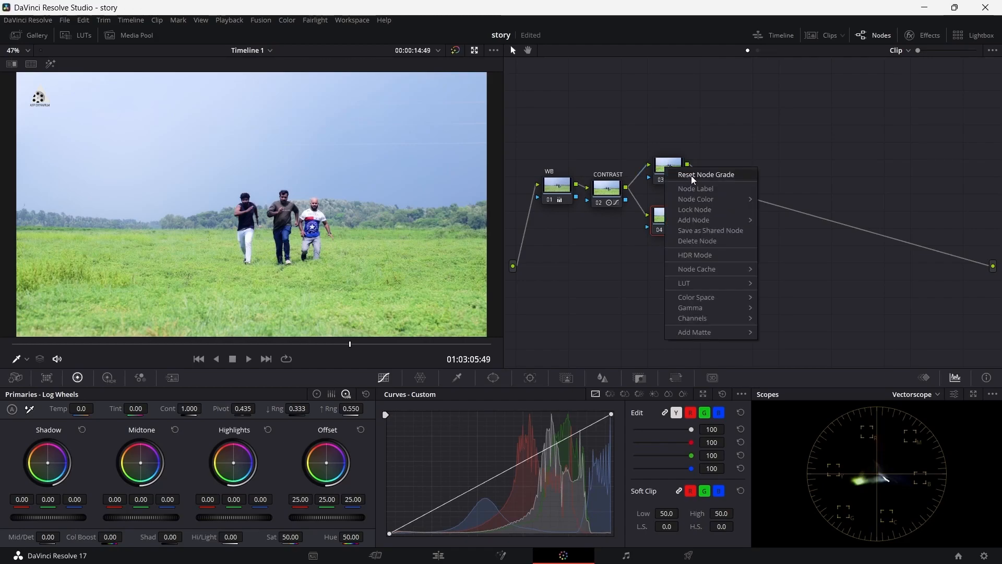
pyautogui.click(699, 162)
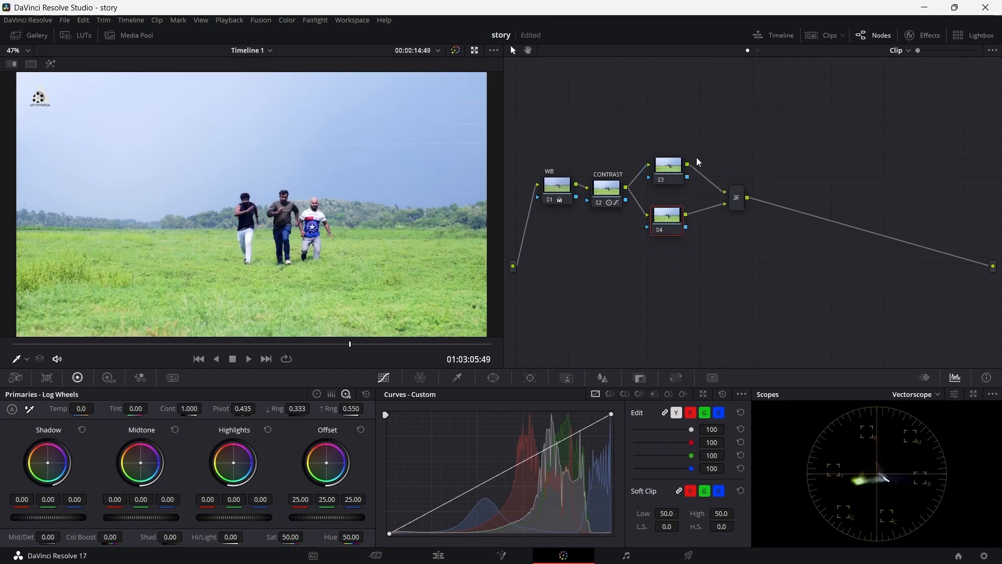
pyautogui.rightClick(666, 169)
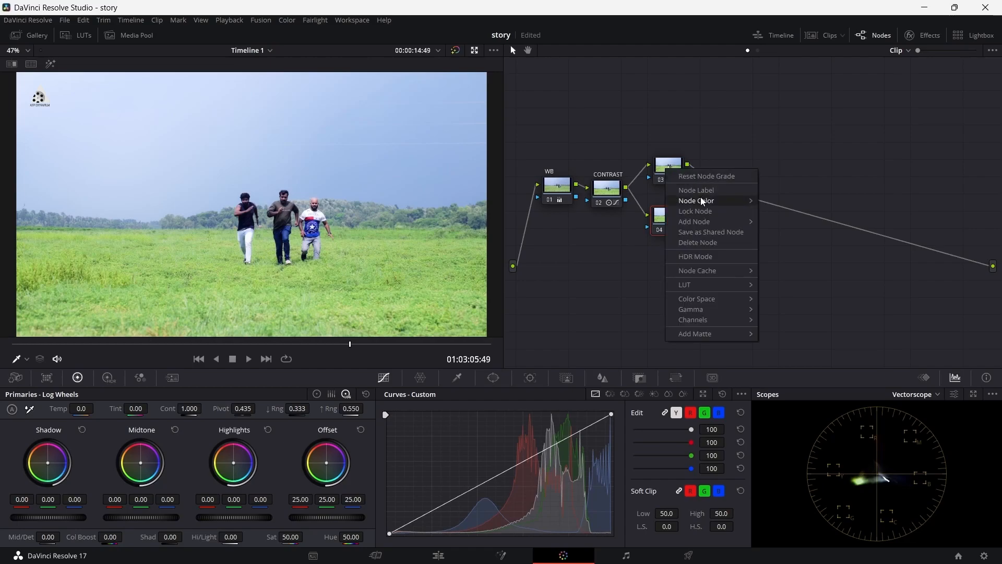
pyautogui.click(719, 180)
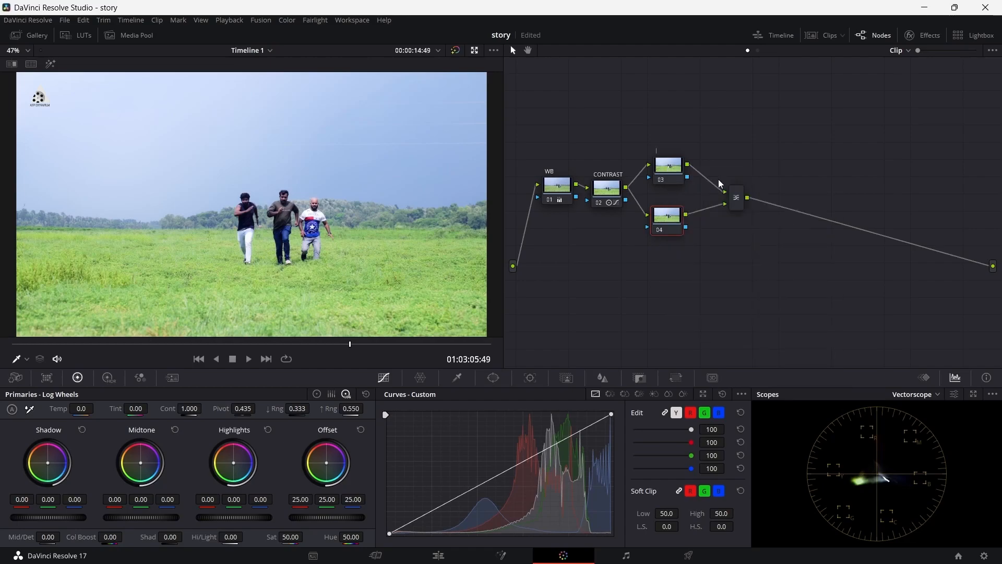
pyautogui.write('BG')
pyautogui.press('Return')
pyautogui.rightClick(673, 211)
pyautogui.click(712, 235)
pyautogui.write('FG')
pyautogui.press('Return')
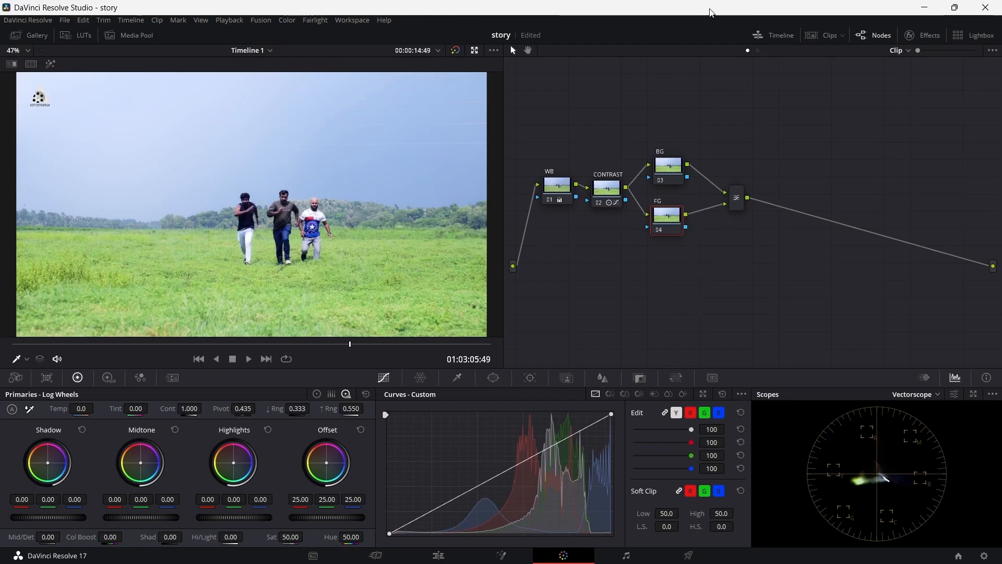
# Step: At frame 01:03:07:08, sample the leftmost runner's face with the HSL Qualifier on the FG node, save the project and preview the highlight
pyautogui.click(740, 202)
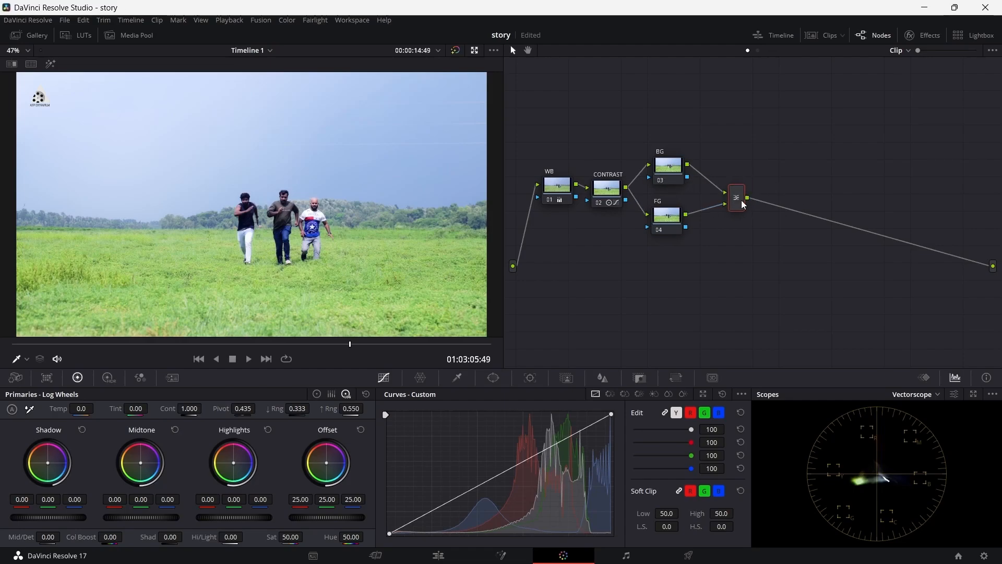
pyautogui.click(677, 178)
pyautogui.click(675, 219)
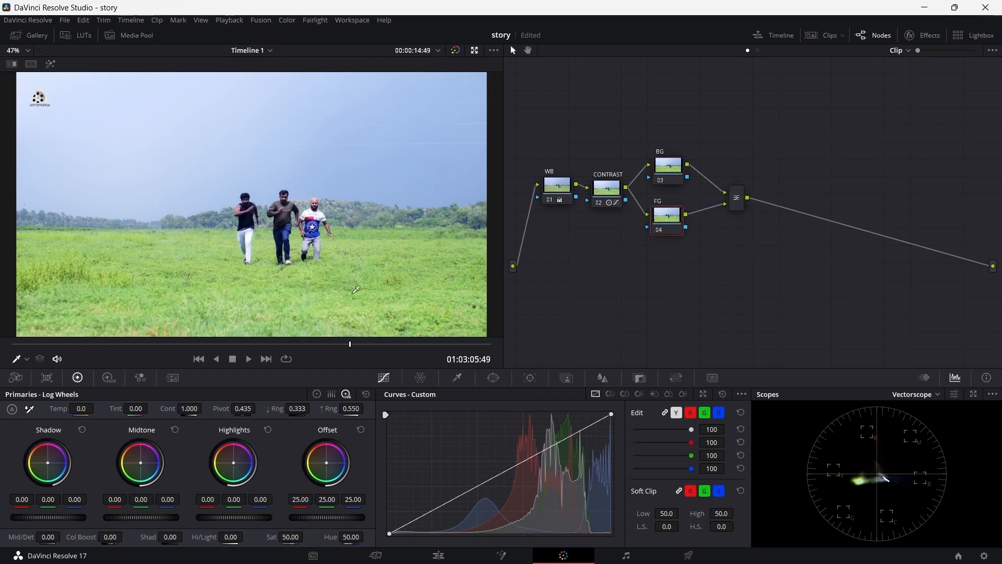
pyautogui.moveTo(350, 352); pyautogui.dragTo(469, 361)
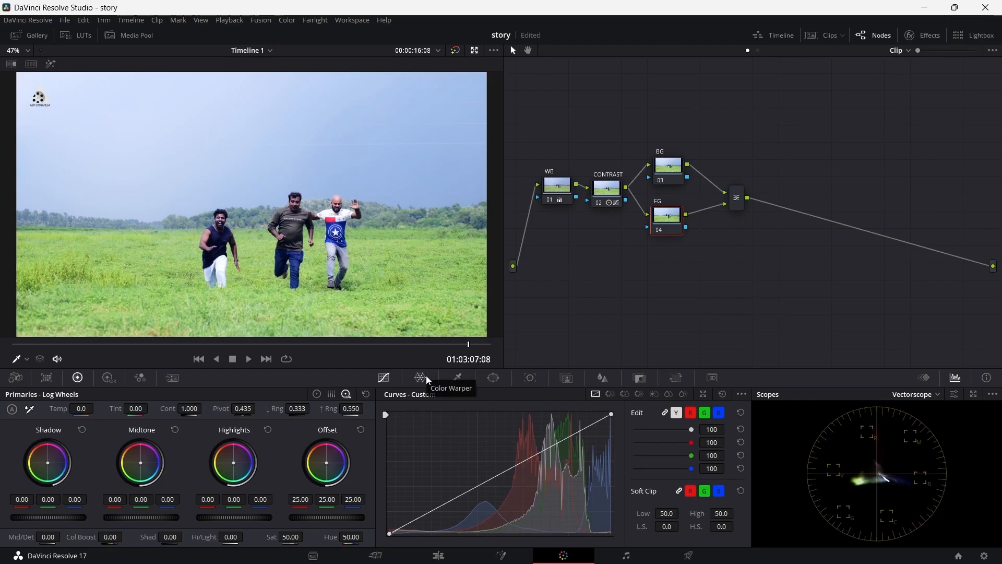
pyautogui.click(460, 378)
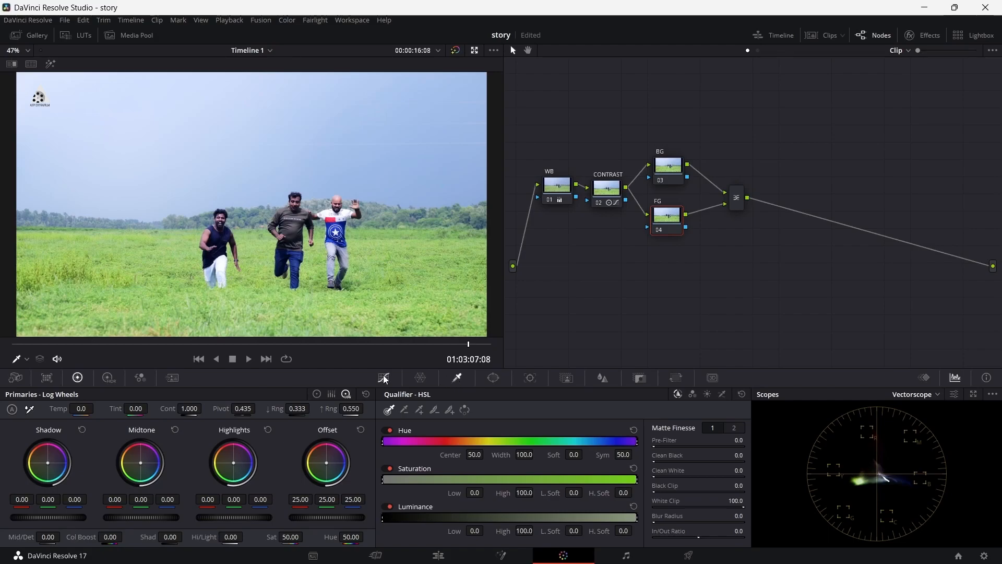
pyautogui.click(224, 213)
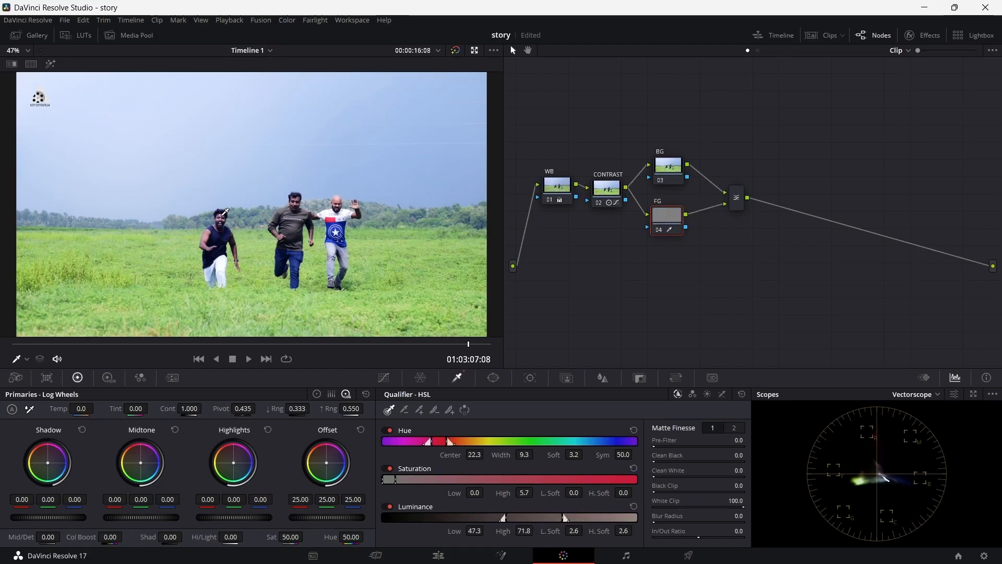
pyautogui.hotkey('ctrl', 's')
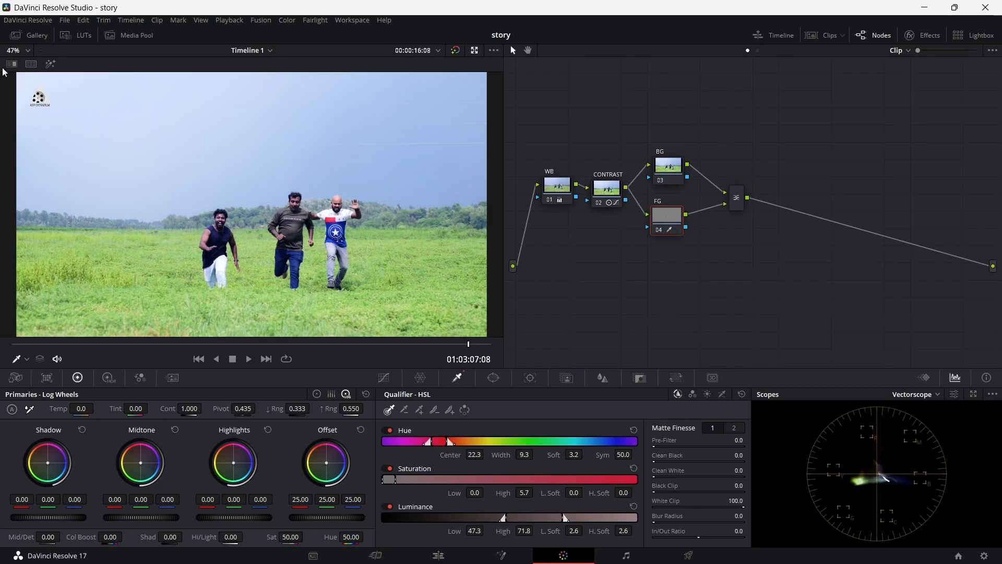
pyautogui.click(50, 63)
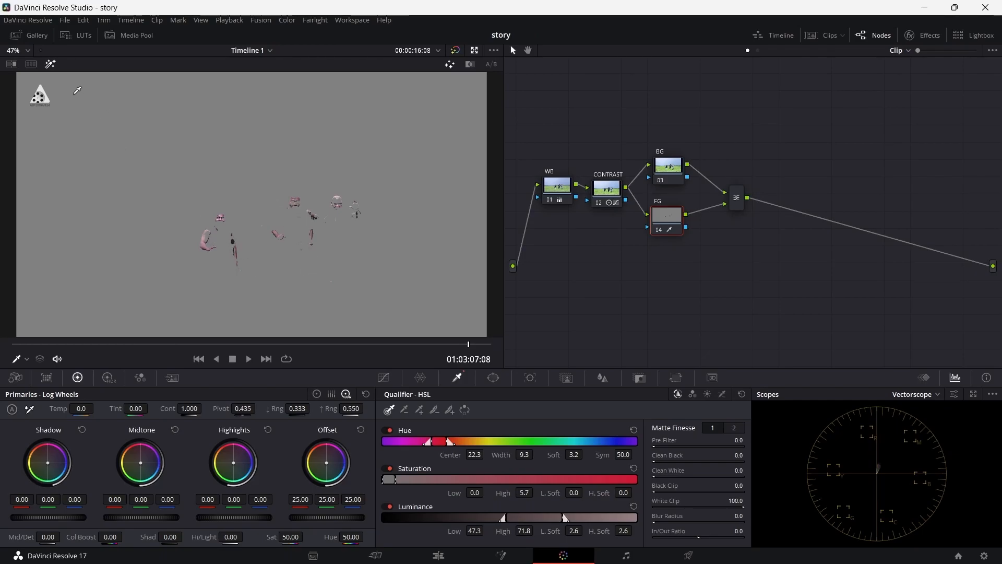
pyautogui.click(50, 66)
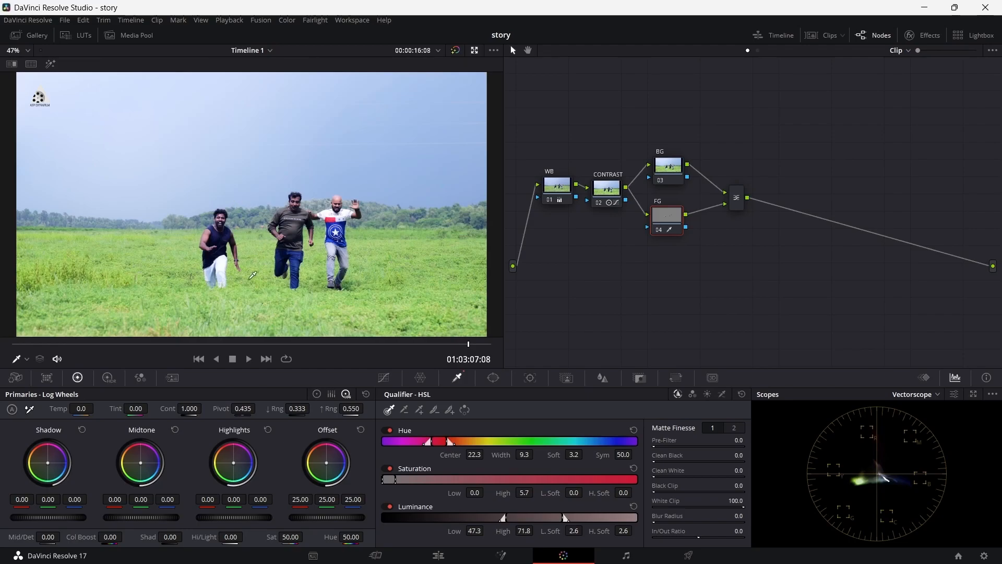
# Step: Try replacing the qualifier sample with the leftmost runner's shoulder skin, check the highlight and undo the new sample
pyautogui.click(210, 235)
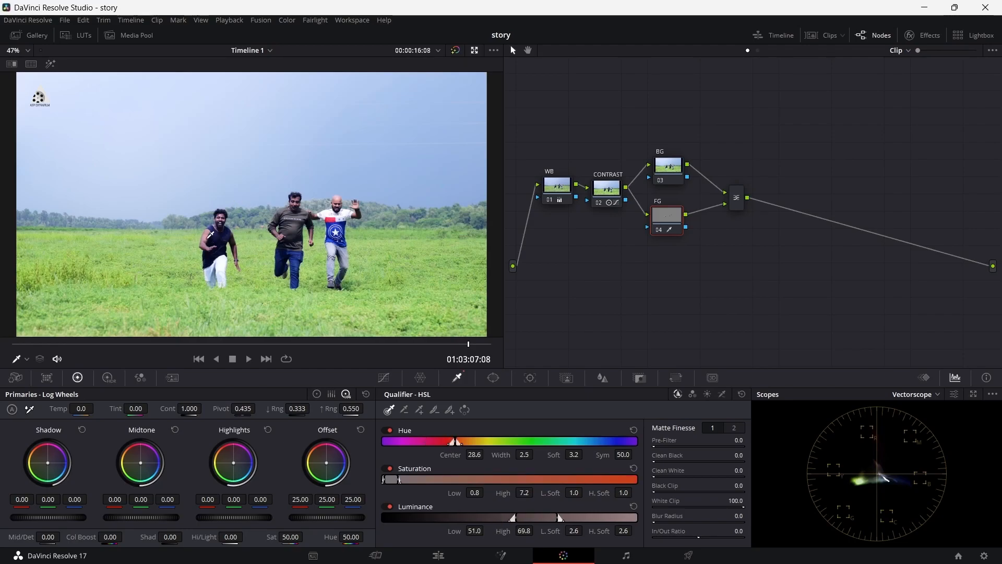
pyautogui.click(51, 65)
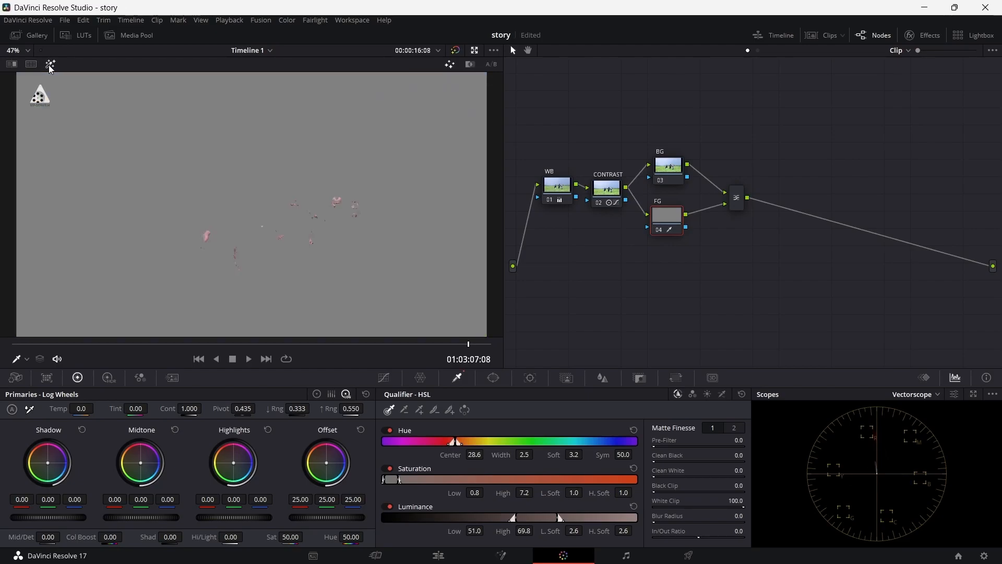
pyautogui.hotkey('ctrl', 'z')
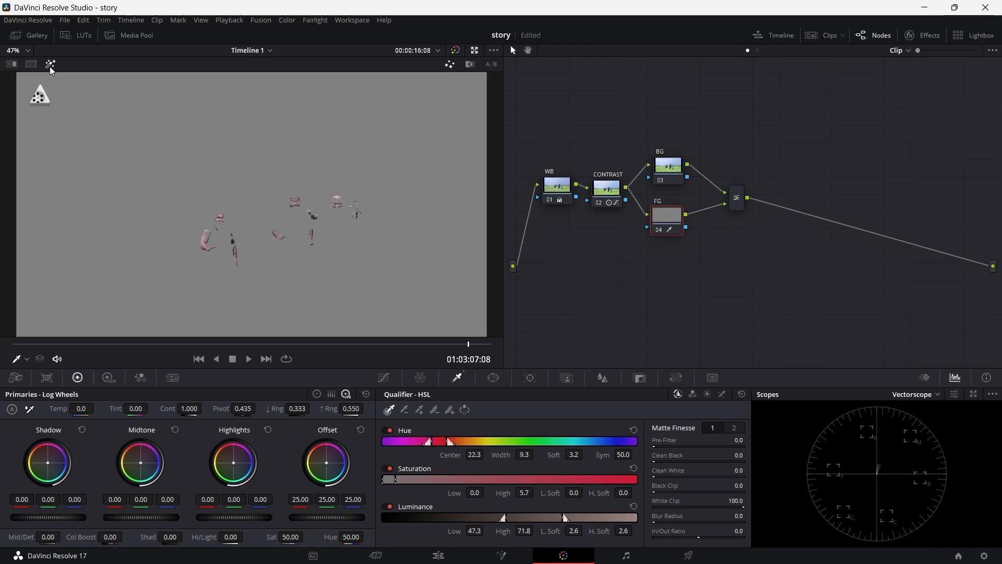
# Step: Add the leftmost runner's shoulder and the rightmost runner's head to the FG skin selection, checking the highlight
pyautogui.click(419, 411)
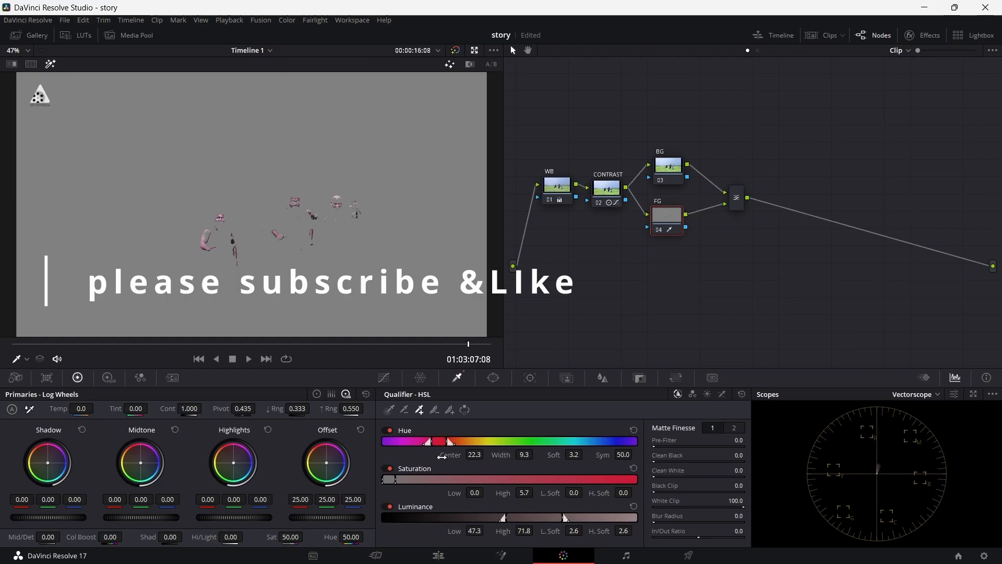
pyautogui.click(51, 64)
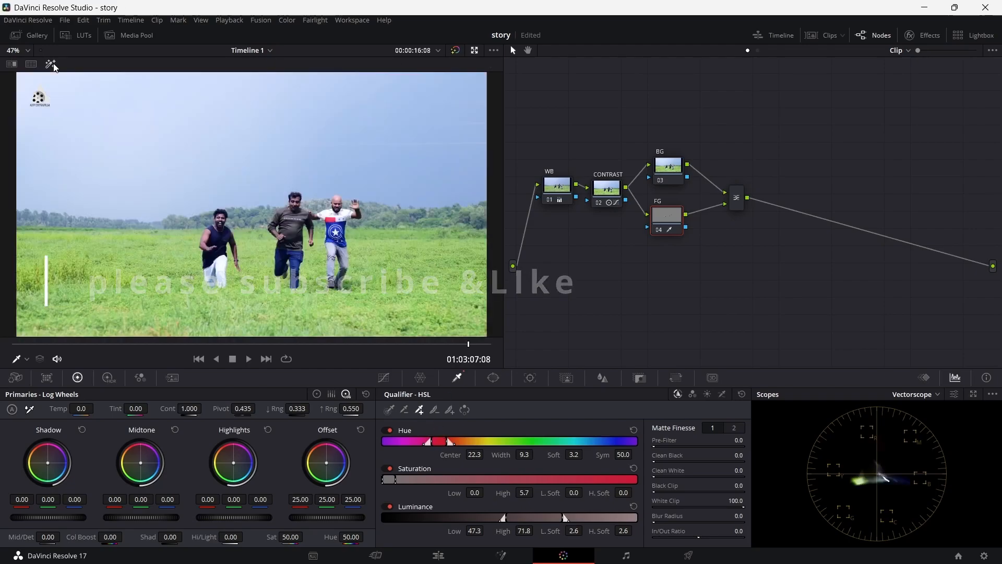
pyautogui.click(209, 234)
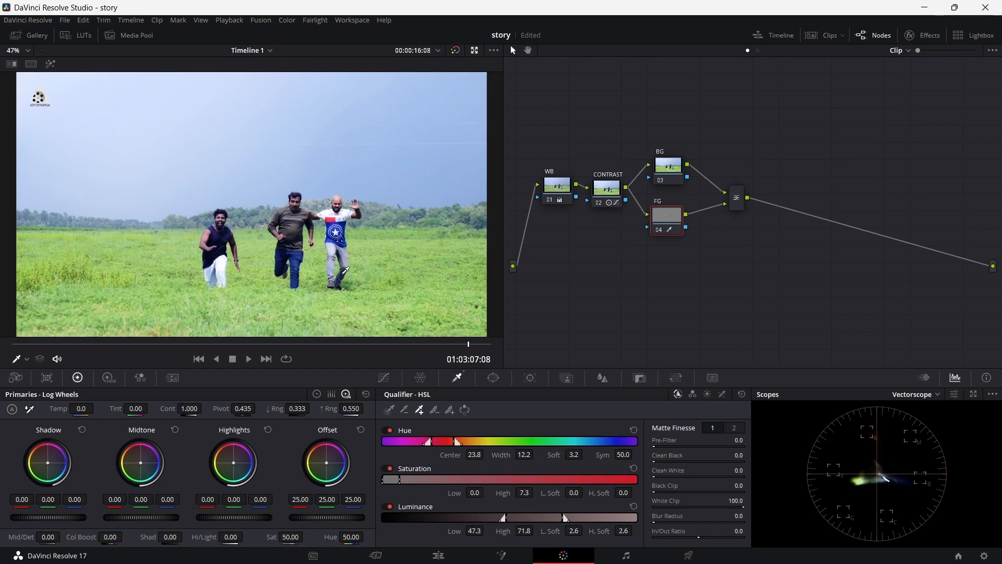
pyautogui.click(339, 198)
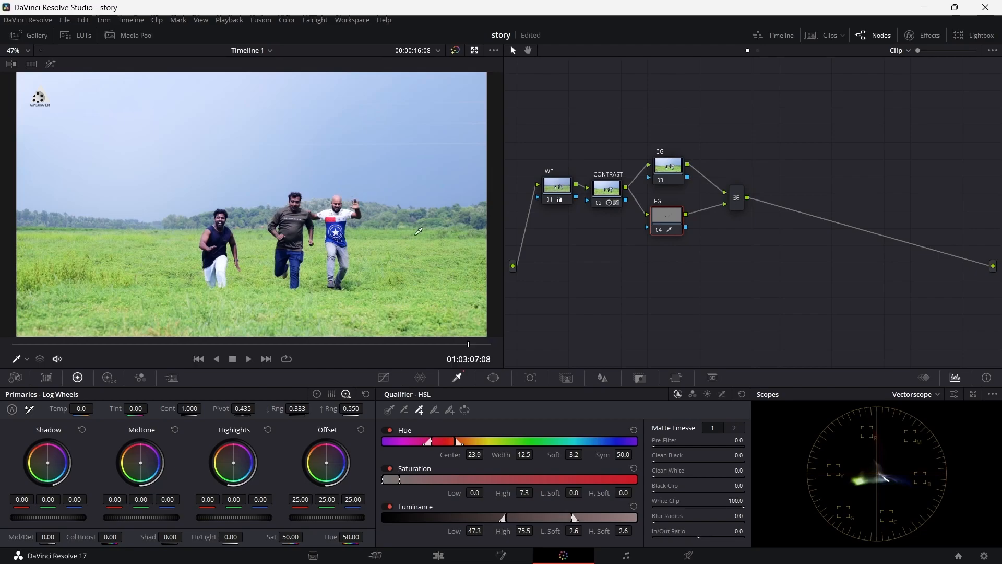
pyautogui.click(52, 63)
pyautogui.click(54, 64)
# Step: Add more of the rightmost runner's head and his raised hand to the FG skin selection, previewing the highlight
pyautogui.click(21, 50)
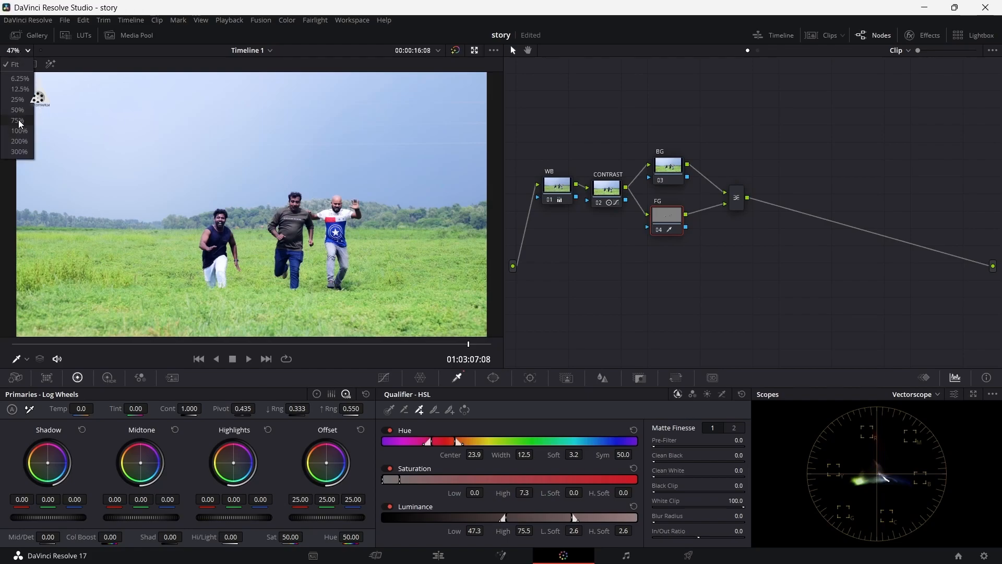
pyautogui.click(18, 120)
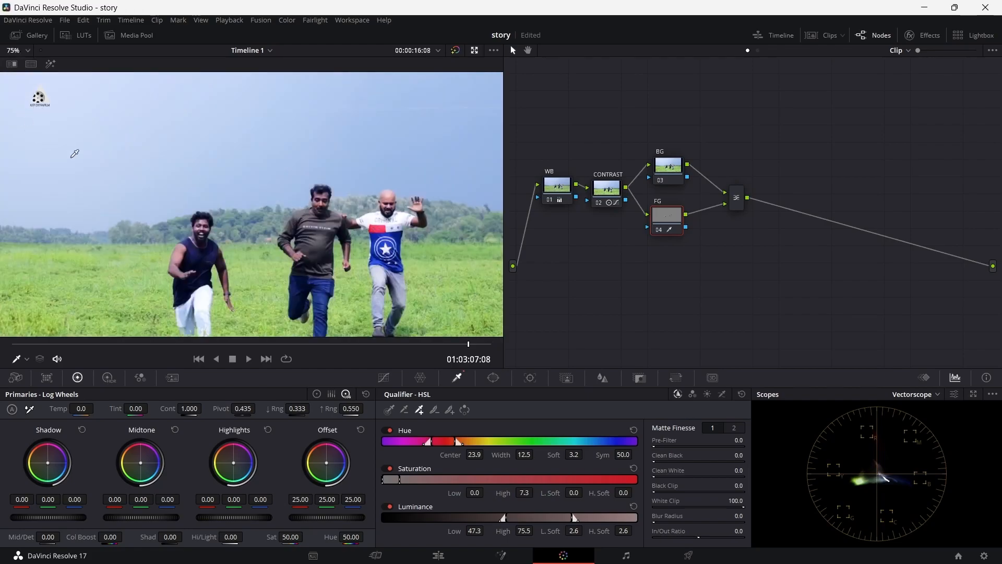
pyautogui.click(391, 197)
pyautogui.click(51, 64)
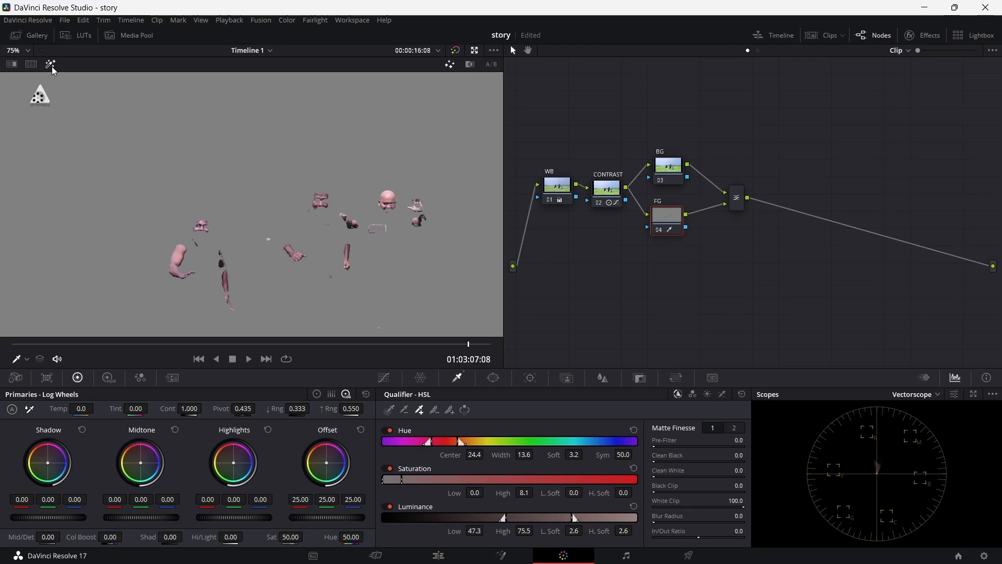
pyautogui.click(52, 65)
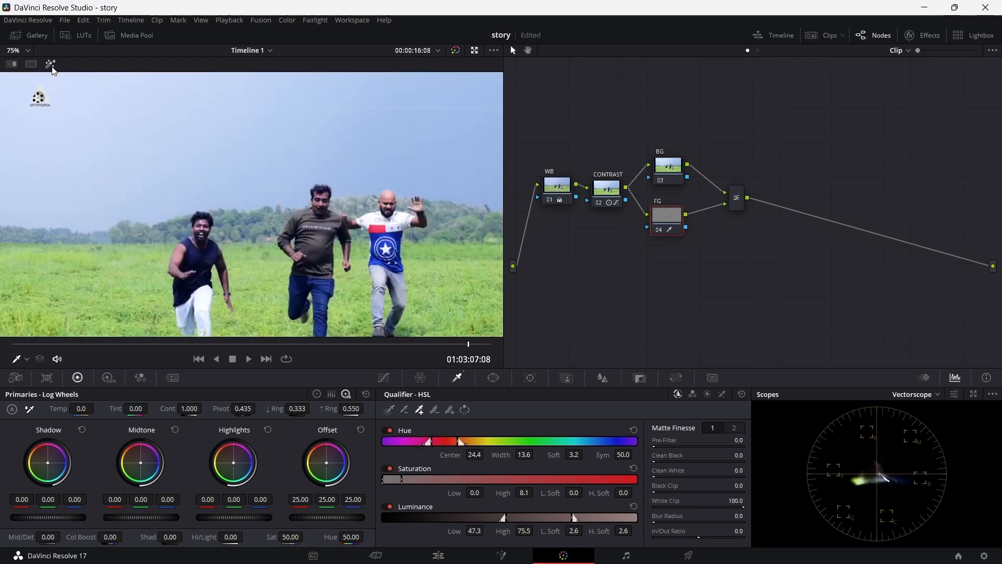
pyautogui.click(422, 202)
pyautogui.click(52, 65)
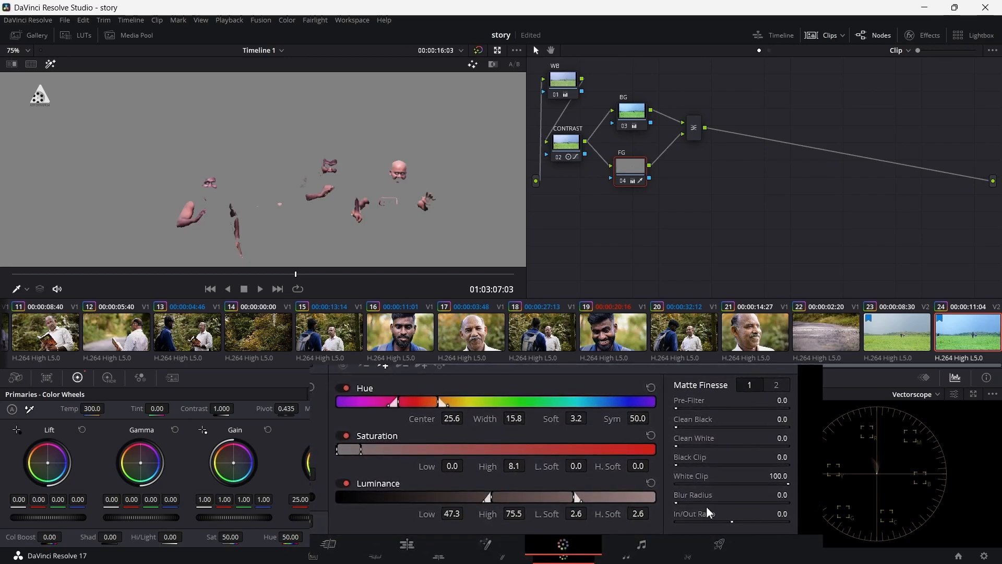
# Step: Soften the FG skin matte with a blur radius of 10.7 and denoise of 10.1, and turn off the highlight preview
pyautogui.moveTo(793, 490); pyautogui.dragTo(829, 490)
pyautogui.moveTo(690, 493); pyautogui.dragTo(698, 486)
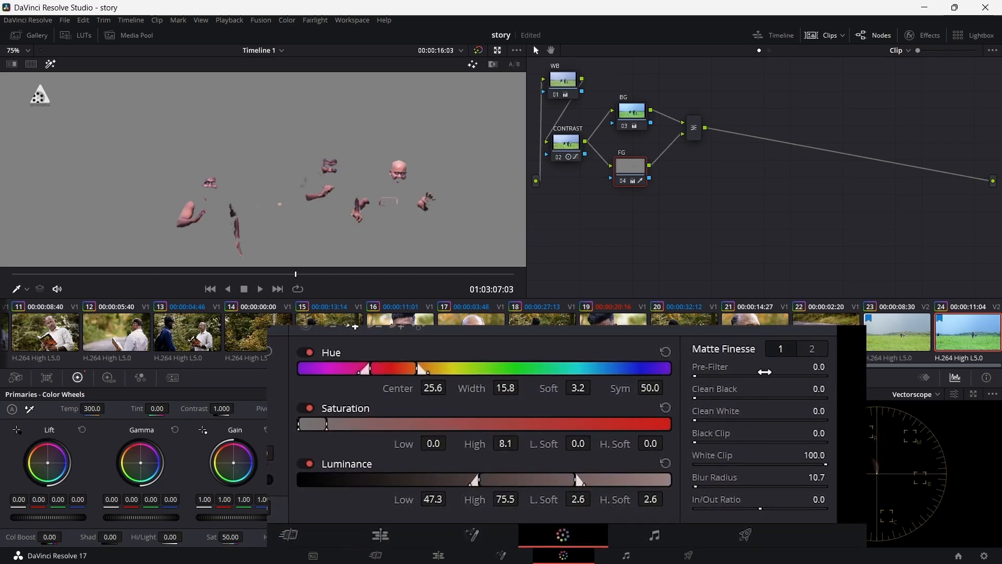
pyautogui.click(811, 349)
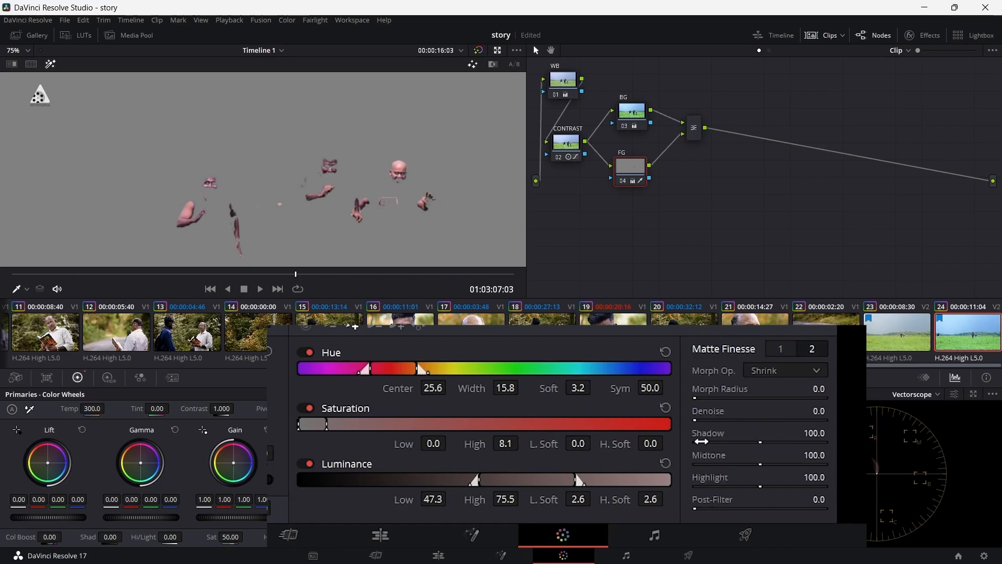
pyautogui.moveTo(689, 414); pyautogui.dragTo(698, 413)
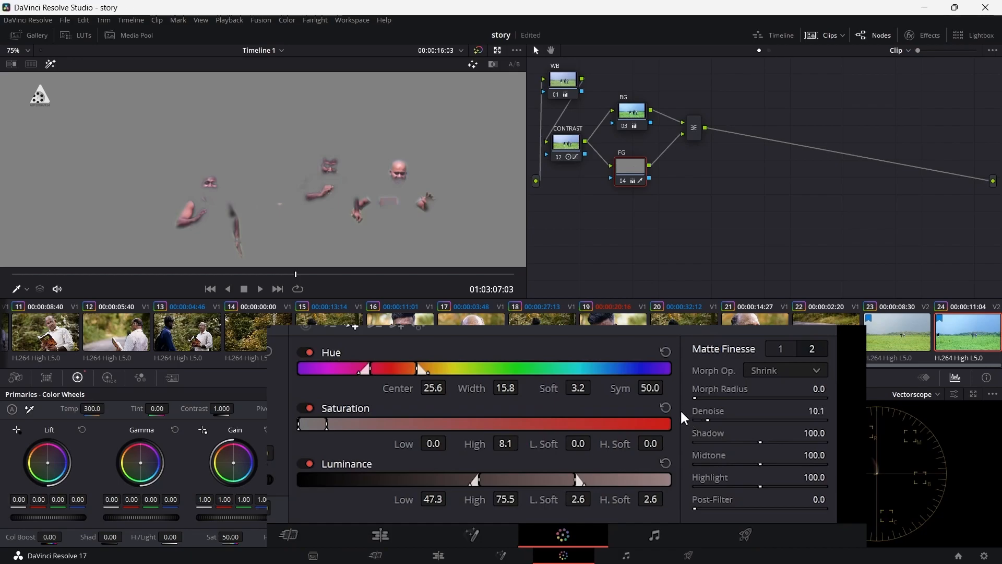
pyautogui.click(780, 348)
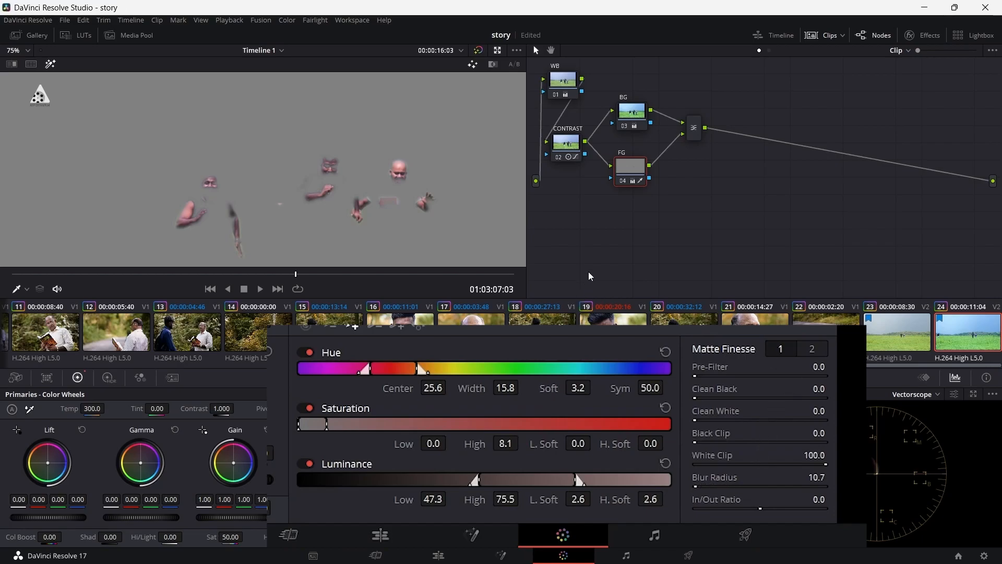
pyautogui.click(50, 64)
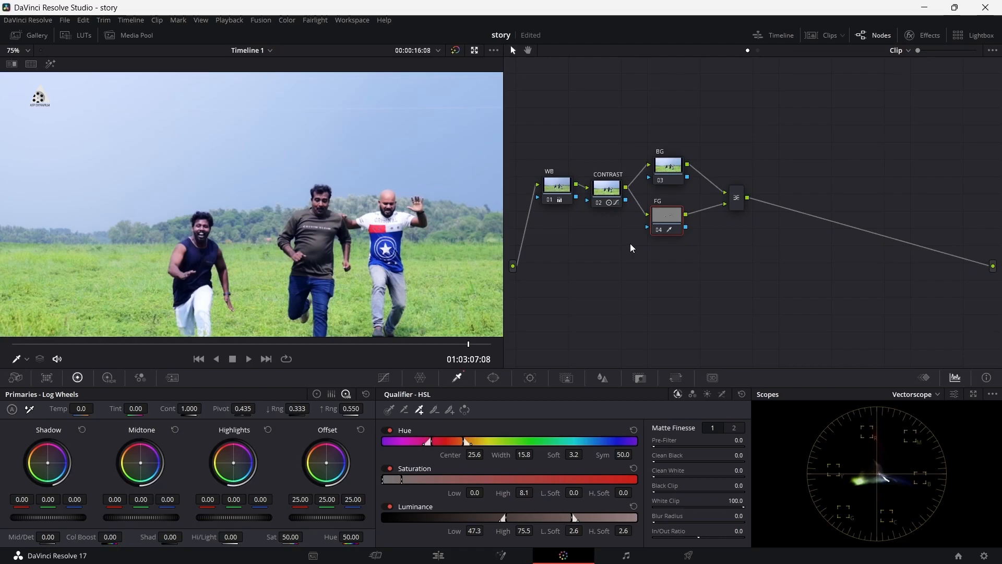
# Step: Tint the BG node with red, green, blue values: lift -0.03, 0.01, 0.01; gain 0.90, 1.03, 1.03; gamma 0.01, -0.00, -0.01
pyautogui.click(669, 166)
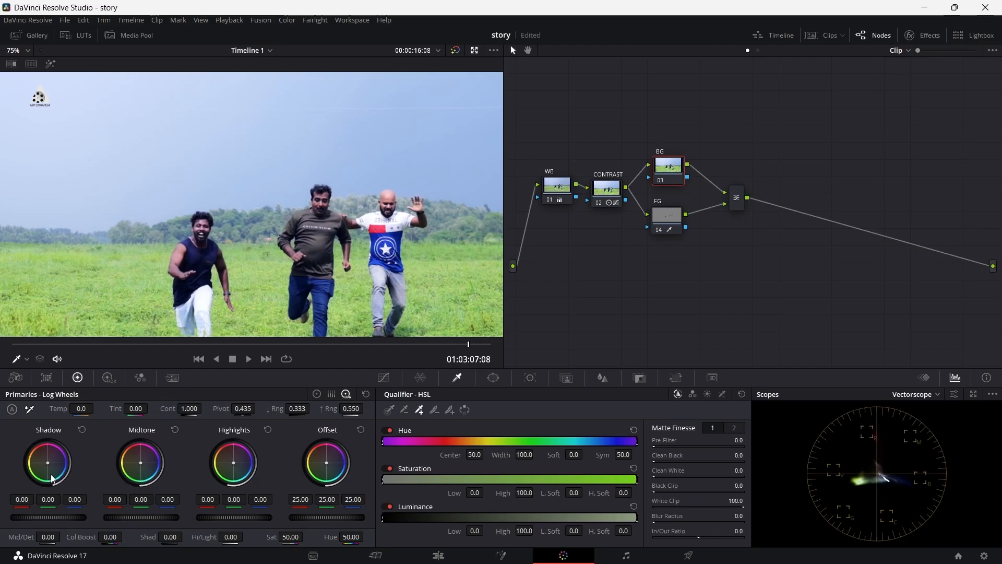
pyautogui.click(313, 395)
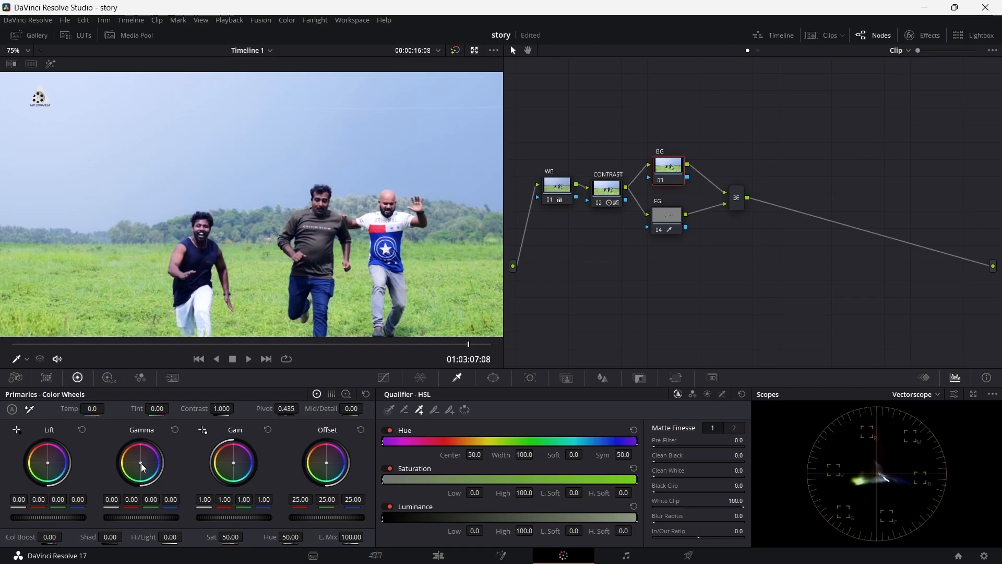
pyautogui.moveTo(50, 465); pyautogui.dragTo(58, 469)
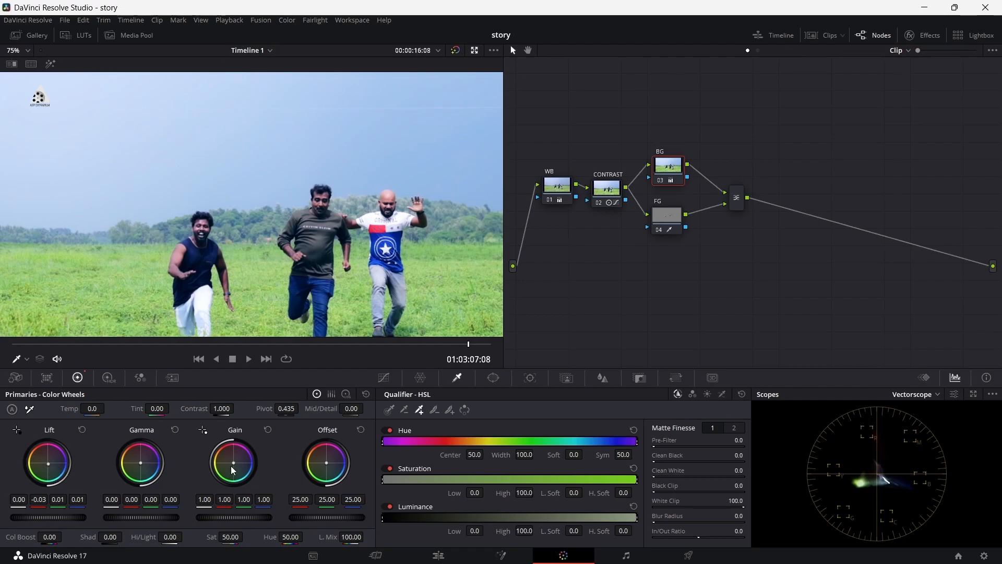
pyautogui.moveTo(233, 462); pyautogui.dragTo(232, 466)
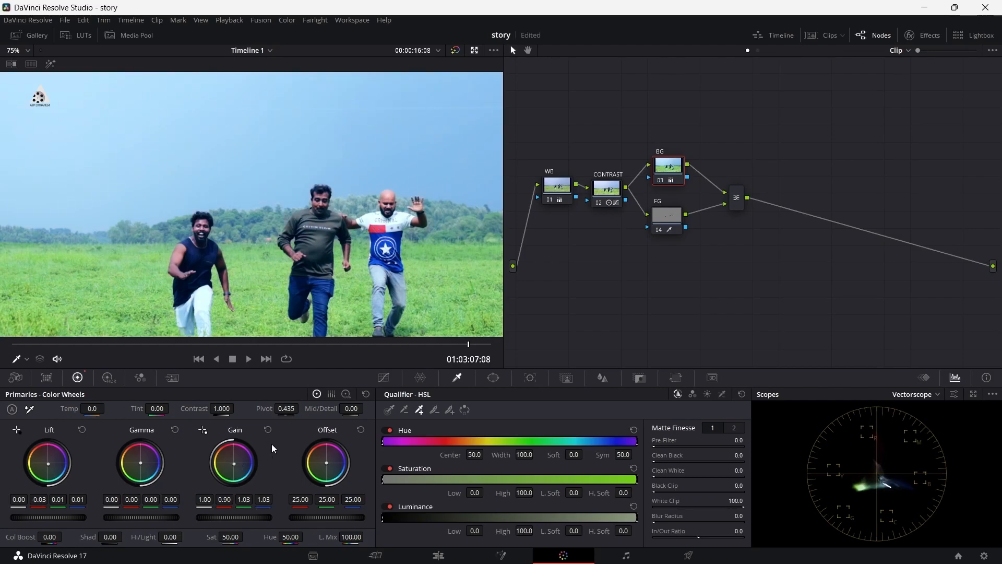
pyautogui.moveTo(141, 468); pyautogui.dragTo(141, 466)
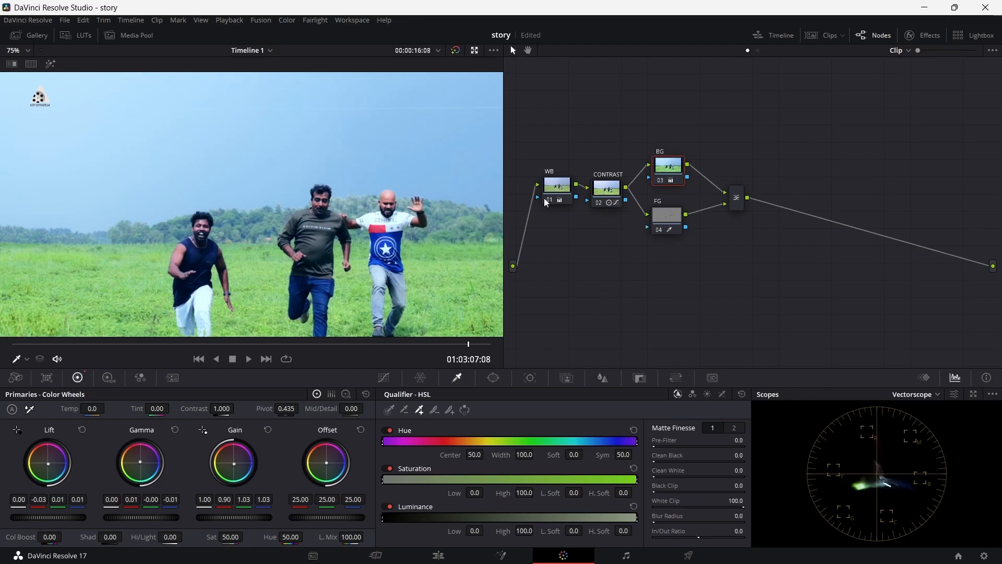
# Step: Compare the clip with and without its color grade by repeatedly bypassing all grades
pyautogui.click(455, 51)
pyautogui.click(455, 51)
pyautogui.click(455, 51)
pyautogui.click(455, 52)
pyautogui.click(455, 51)
pyautogui.click(455, 51)
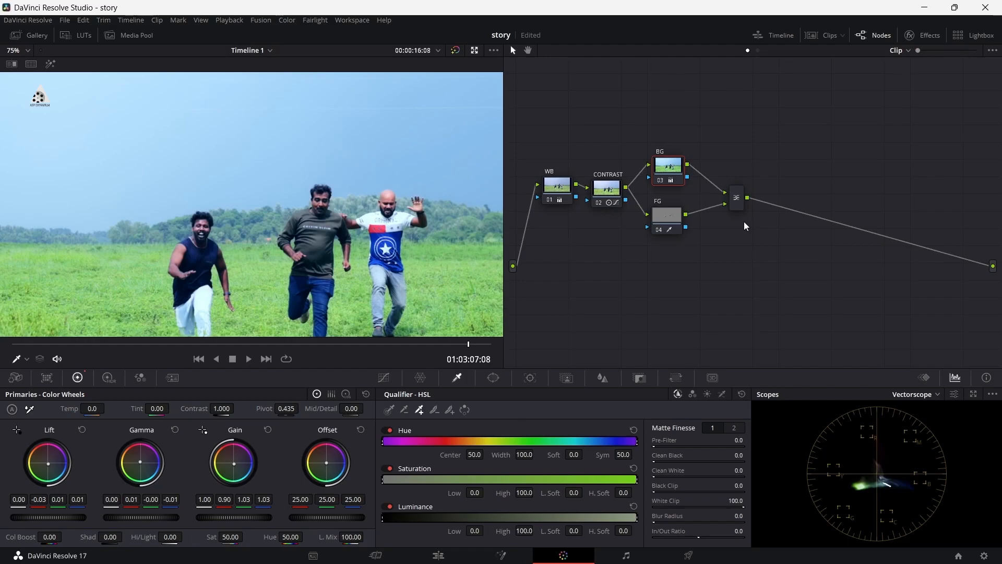
# Step: Warm the runners' skin by setting the FG node's temperature to 300.0
pyautogui.click(676, 215)
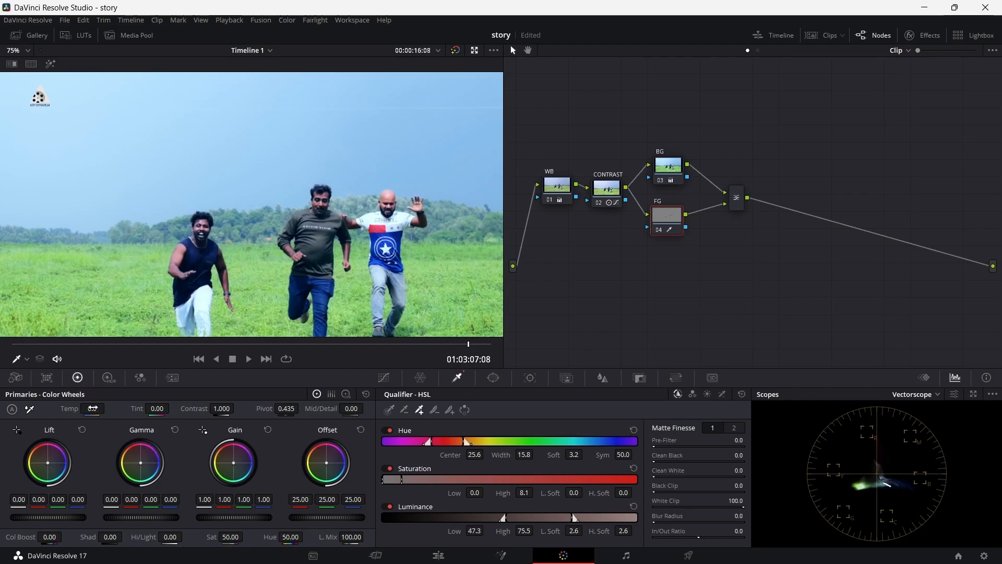
pyautogui.moveTo(92, 409); pyautogui.dragTo(108, 408)
pyautogui.moveTo(108, 408); pyautogui.dragTo(109, 408)
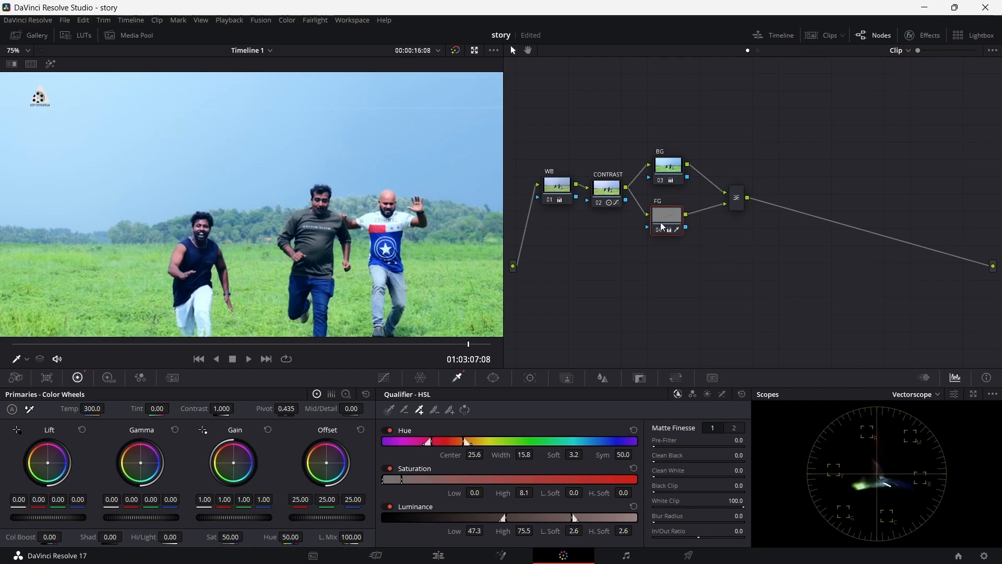
# Step: Compare the image with the FG and BG nodes disabled and enabled, as well as with the whole grade bypassed
pyautogui.click(663, 227)
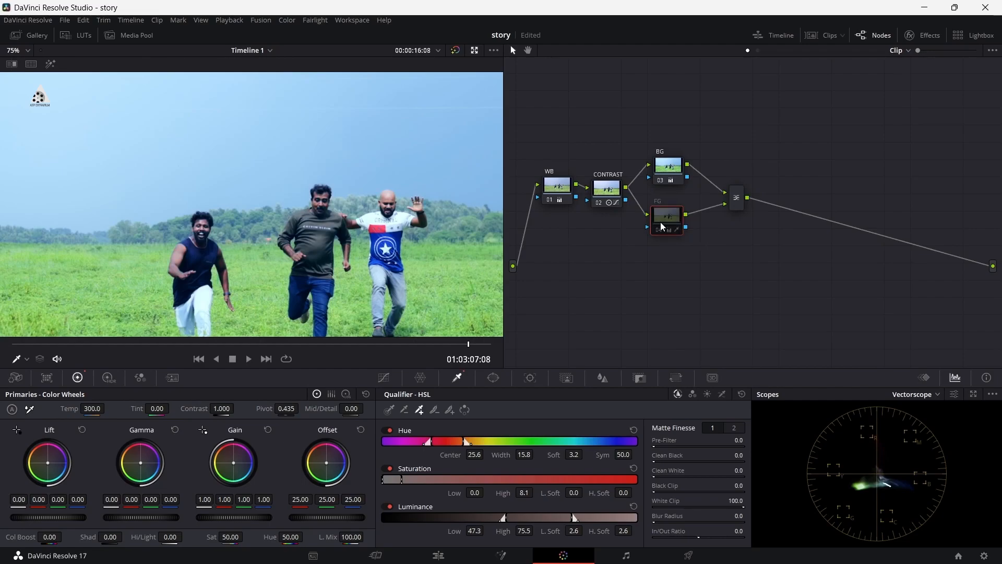
pyautogui.click(661, 227)
pyautogui.moveTo(644, 128); pyautogui.dragTo(685, 215)
pyautogui.hotkey('ctrl', 'd')
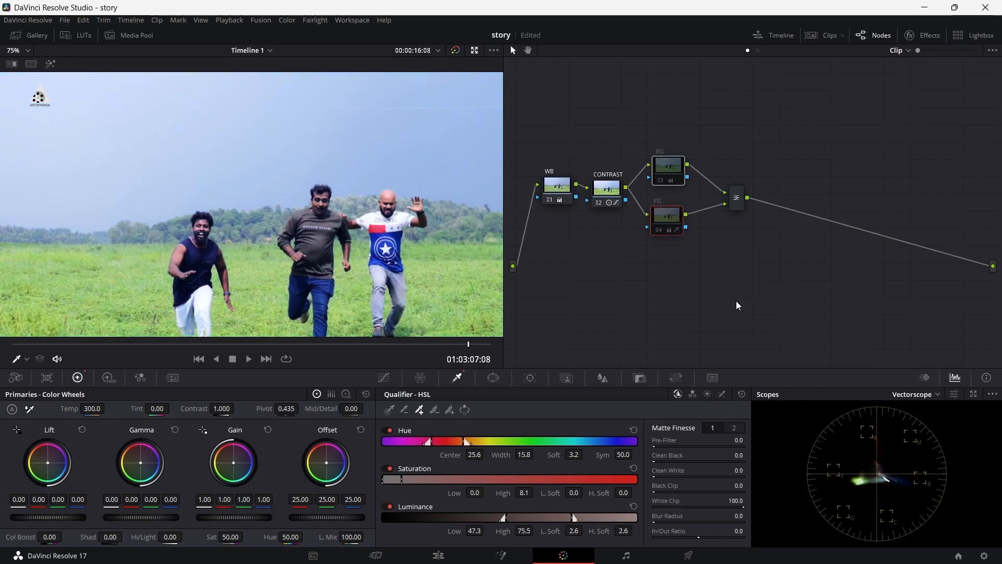
pyautogui.hotkey('ctrl', 'd')
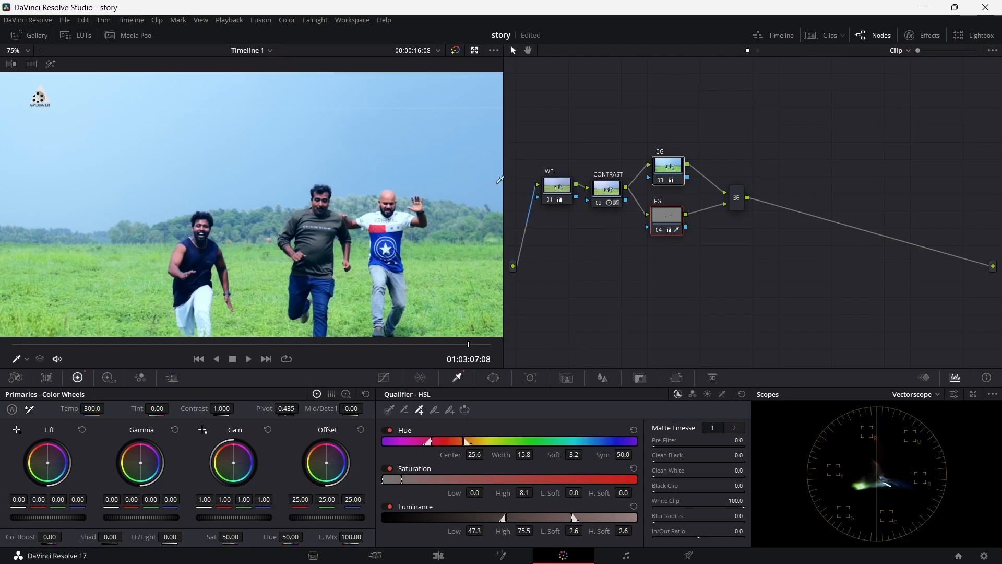
pyautogui.click(456, 50)
pyautogui.click(456, 50)
# Step: Add a serial node after the Layer Mixer and place it close beside the mixer
pyautogui.rightClick(736, 204)
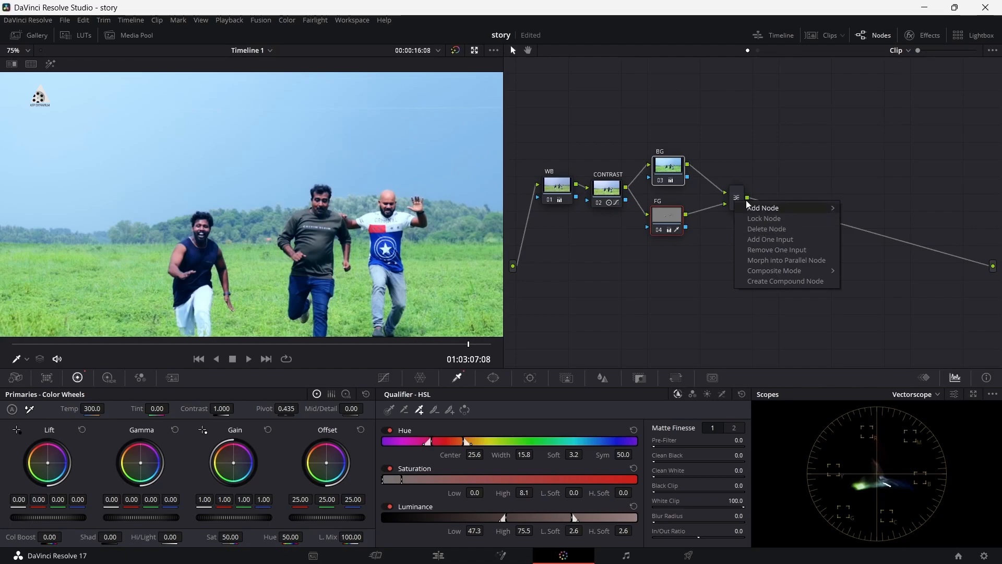
pyautogui.click(742, 192)
pyautogui.rightClick(741, 191)
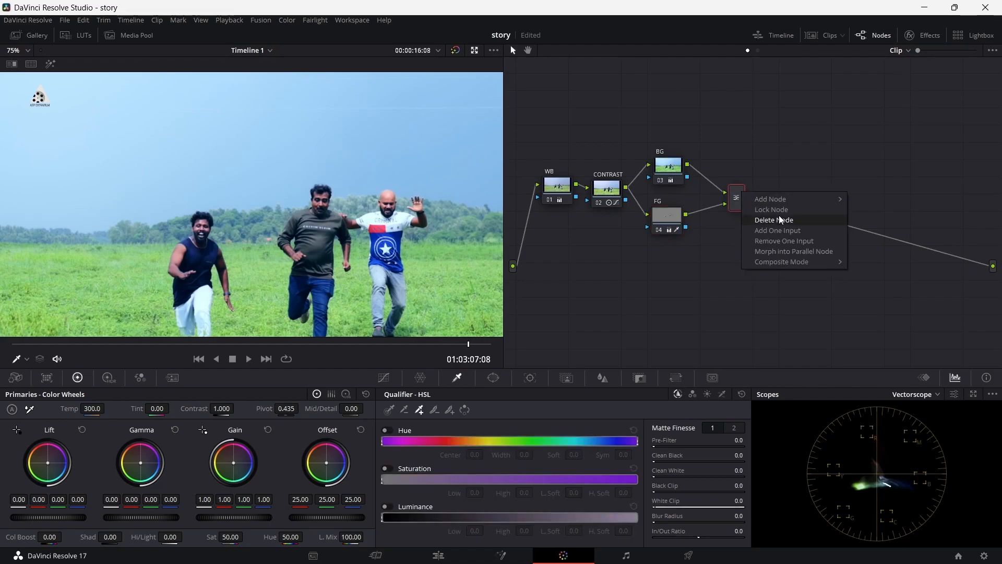
pyautogui.moveTo(785, 198)
pyautogui.click(879, 199)
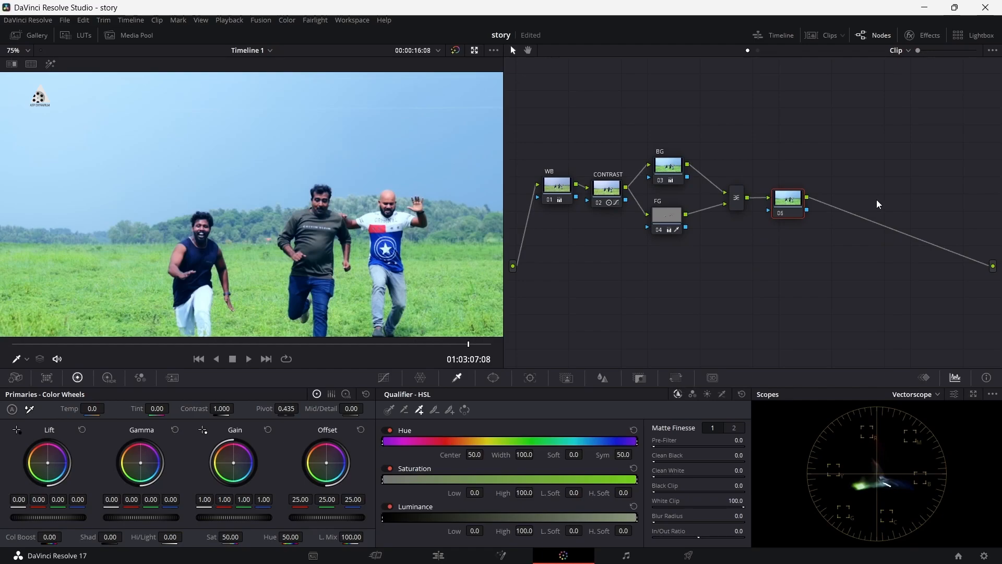
pyautogui.moveTo(788, 203); pyautogui.dragTo(780, 201)
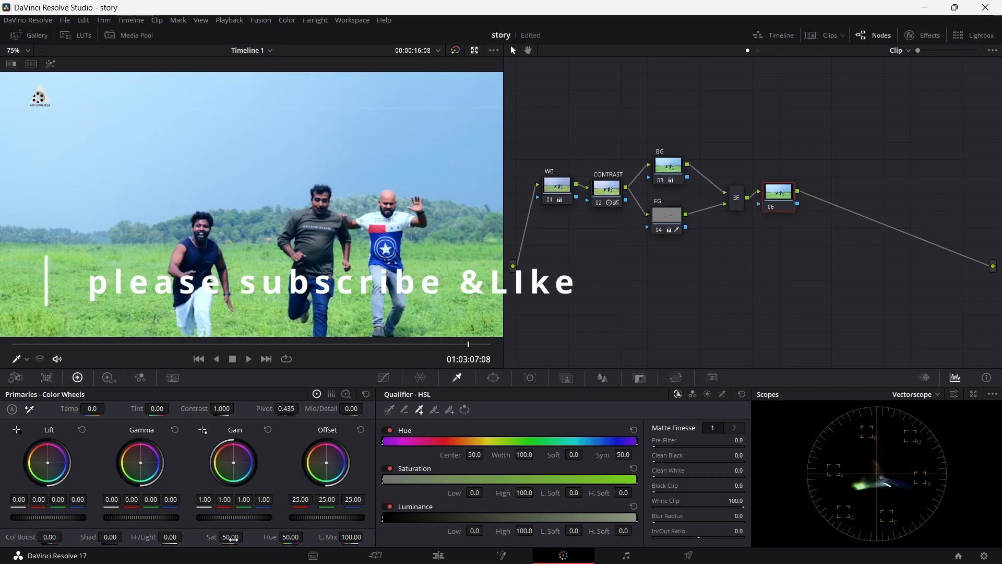
# Step: On the node after the Layer Mixer, set saturation to 55.20 and contrast to 1.010, and realign the node
pyautogui.moveTo(228, 537); pyautogui.dragTo(246, 536)
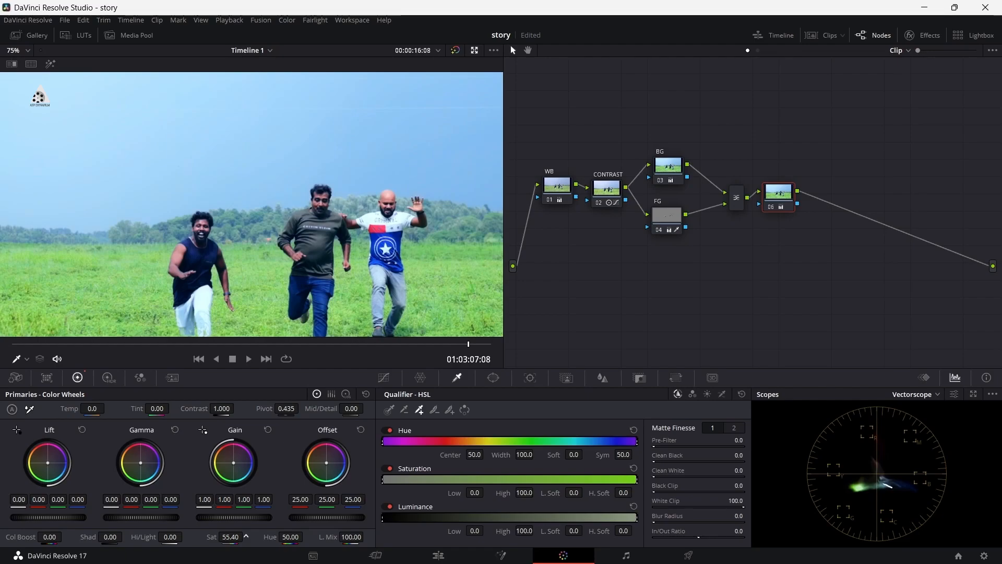
pyautogui.moveTo(246, 536); pyautogui.dragTo(246, 536)
pyautogui.moveTo(246, 536); pyautogui.dragTo(245, 537)
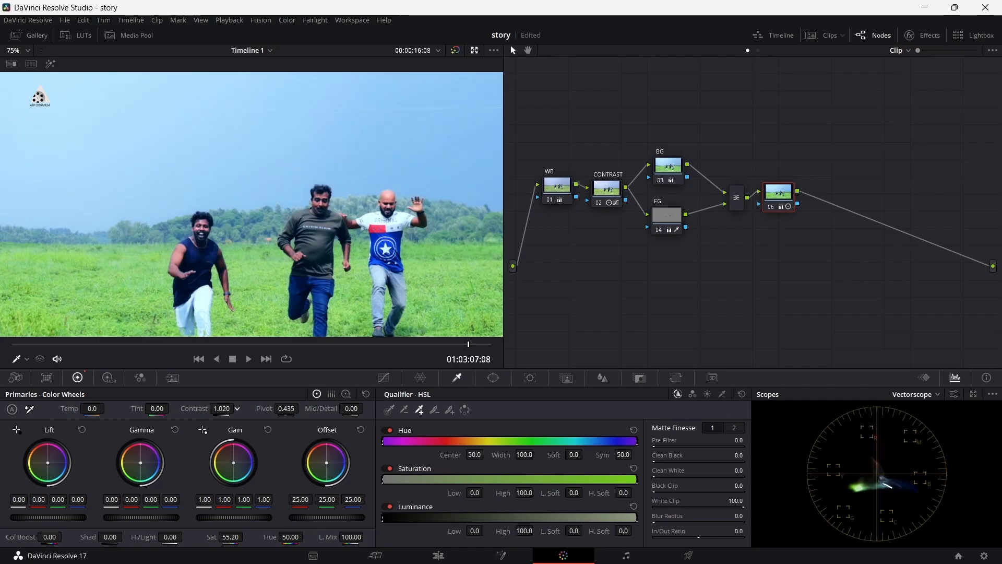
pyautogui.moveTo(222, 409); pyautogui.dragTo(216, 408)
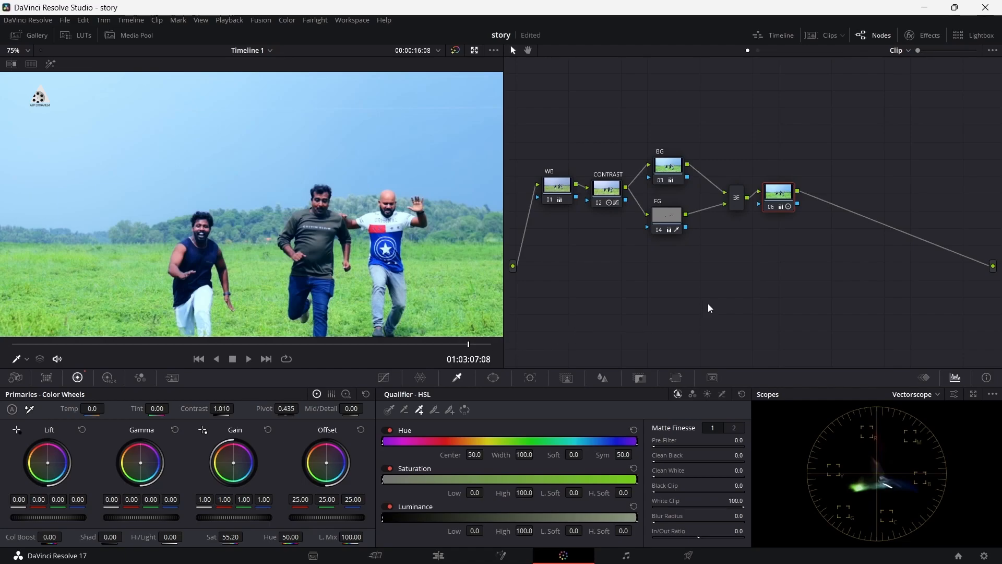
pyautogui.moveTo(778, 197); pyautogui.dragTo(781, 205)
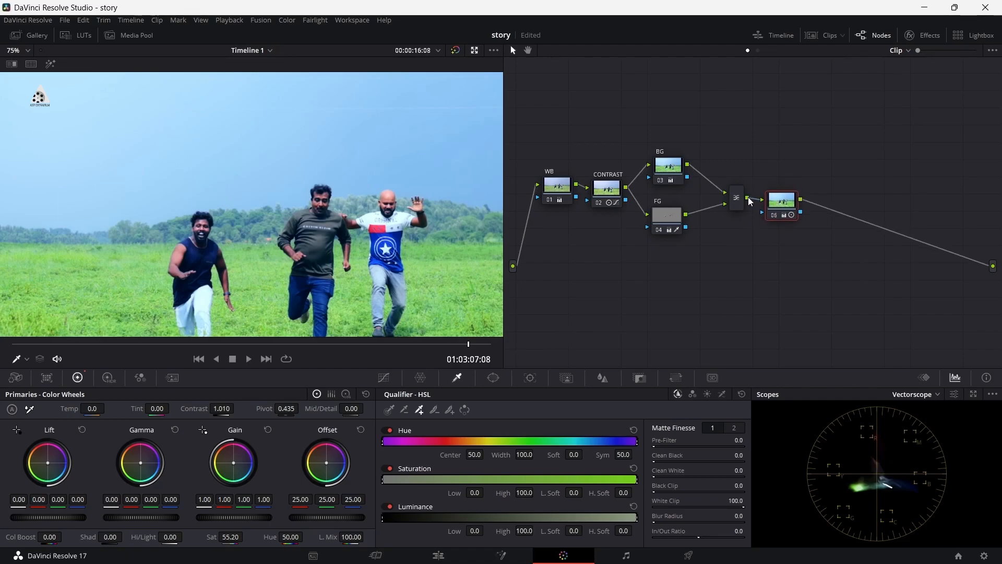
# Step: Fit the whole frame in the viewer and compare the graded image with the bypassed original
pyautogui.click(456, 51)
pyautogui.click(455, 51)
pyautogui.click(26, 48)
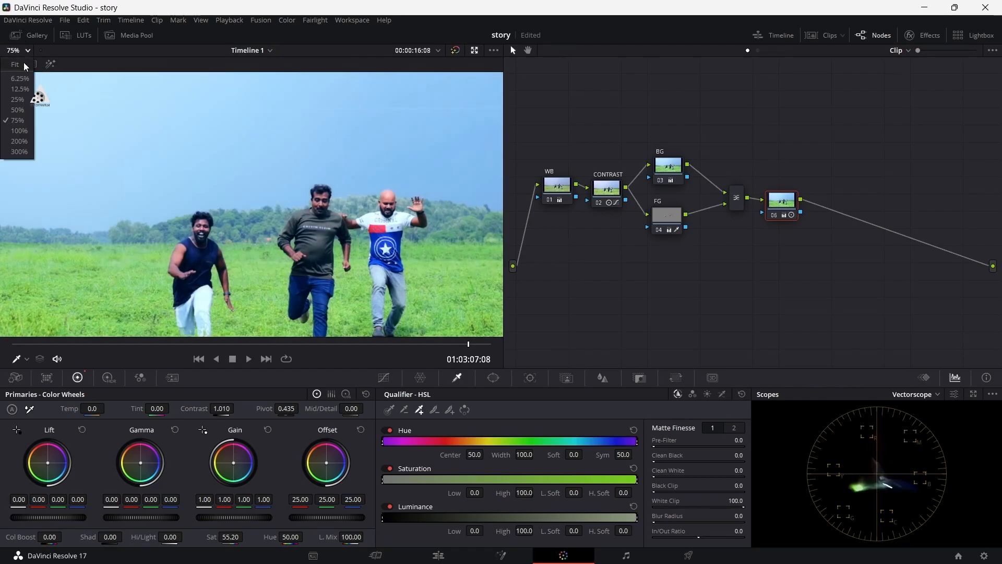
pyautogui.click(22, 77)
pyautogui.click(454, 52)
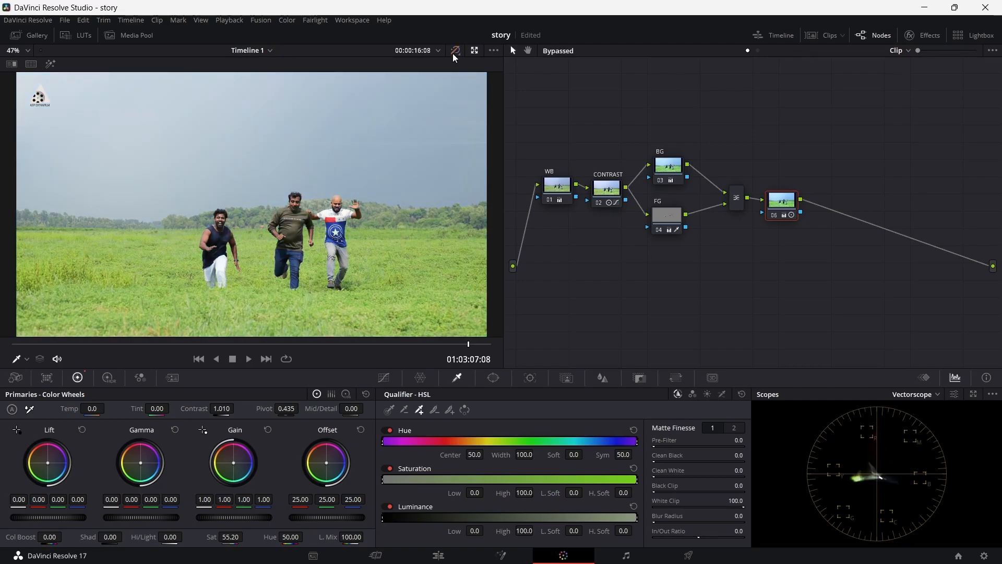
pyautogui.click(454, 52)
pyautogui.click(453, 53)
pyautogui.click(454, 54)
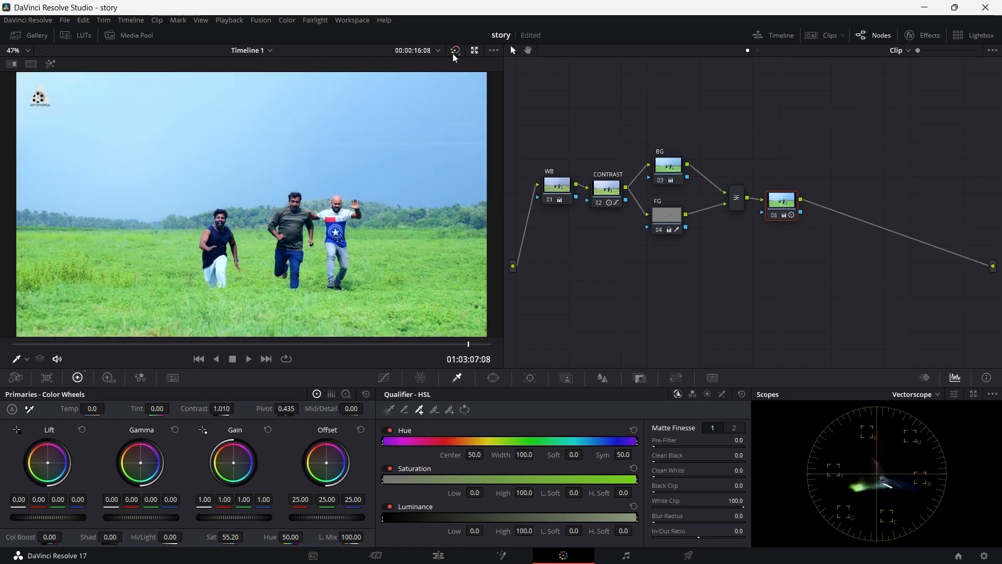
pyautogui.click(454, 53)
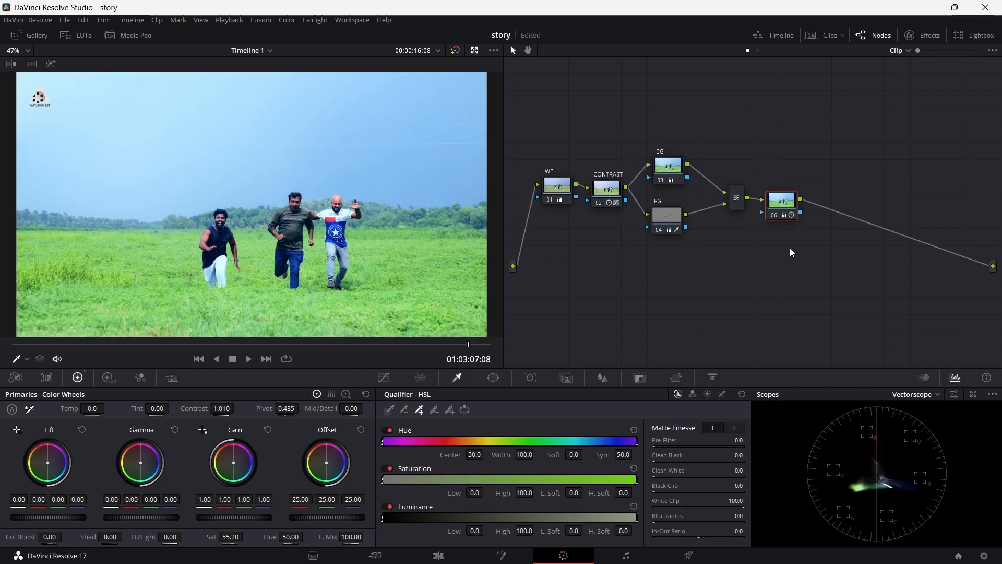
# Step: Label the node after the Layer Mixer SATURATION and move it closer to the BG and FG nodes
pyautogui.rightClick(787, 205)
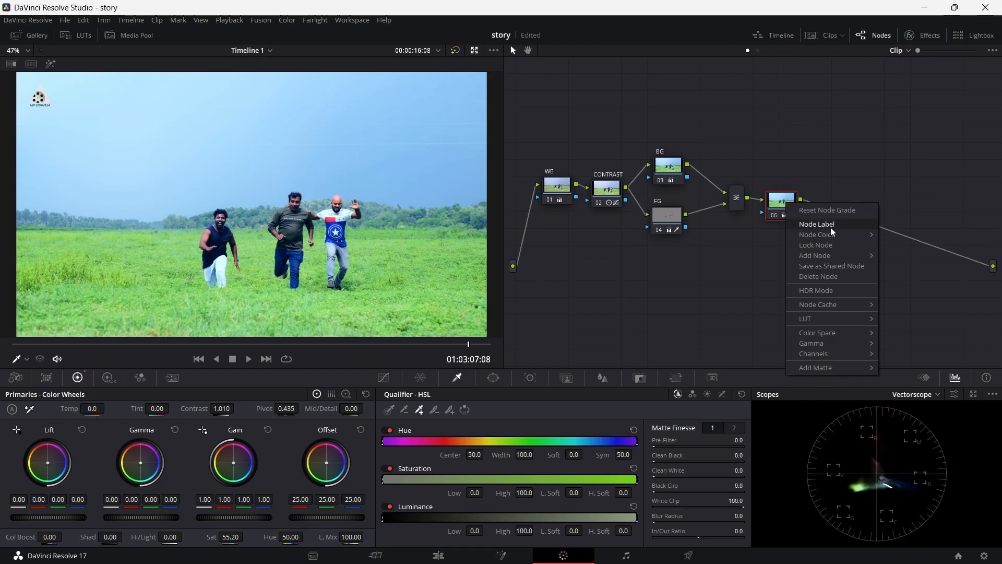
pyautogui.click(782, 199)
pyautogui.rightClick(783, 200)
pyautogui.click(811, 220)
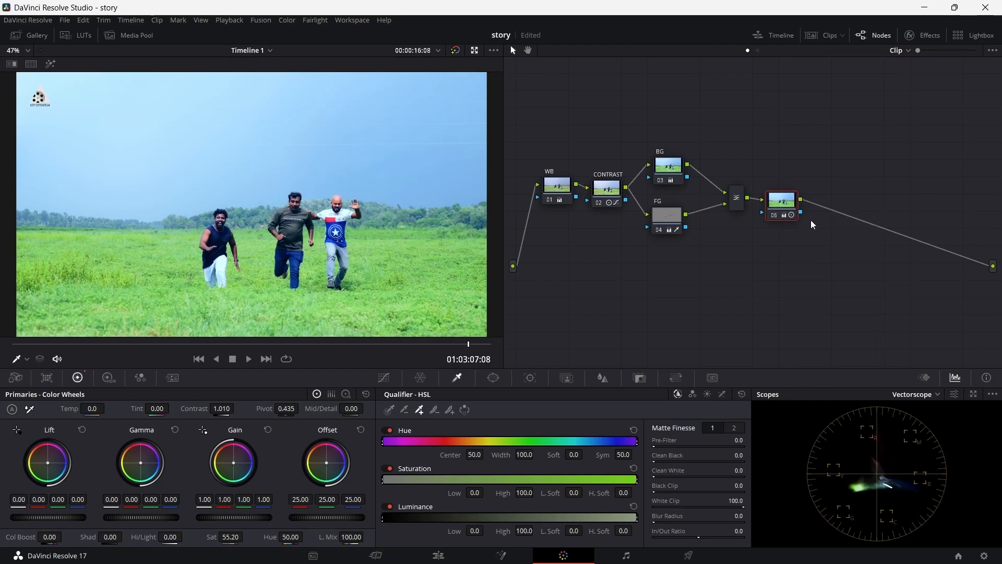
pyautogui.write('SATURATION')
pyautogui.press('Return')
pyautogui.moveTo(784, 209); pyautogui.dragTo(759, 195)
# Step: Add a serial node after the saturation node and save the project
pyautogui.rightClick(759, 195)
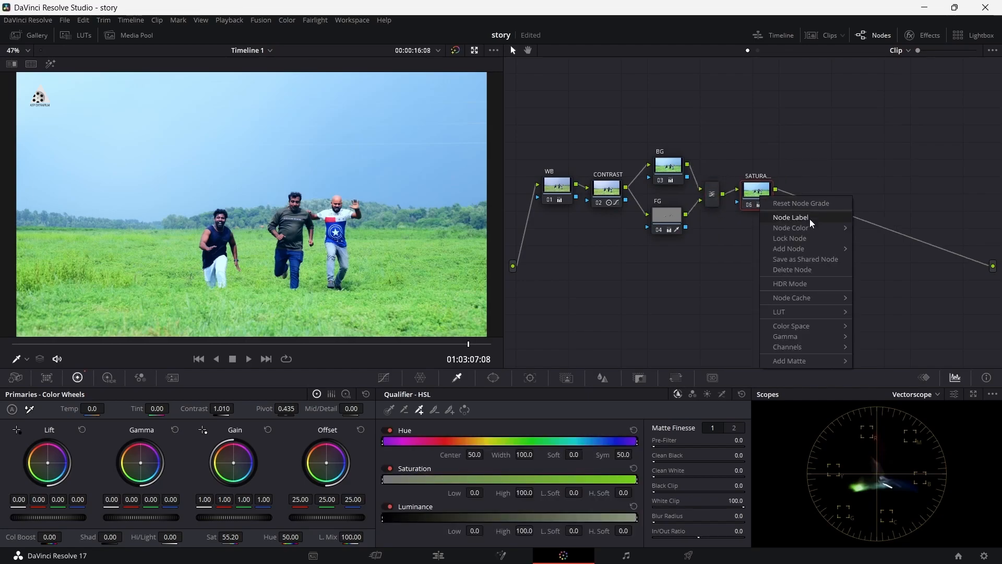
pyautogui.moveTo(812, 249)
pyautogui.click(873, 248)
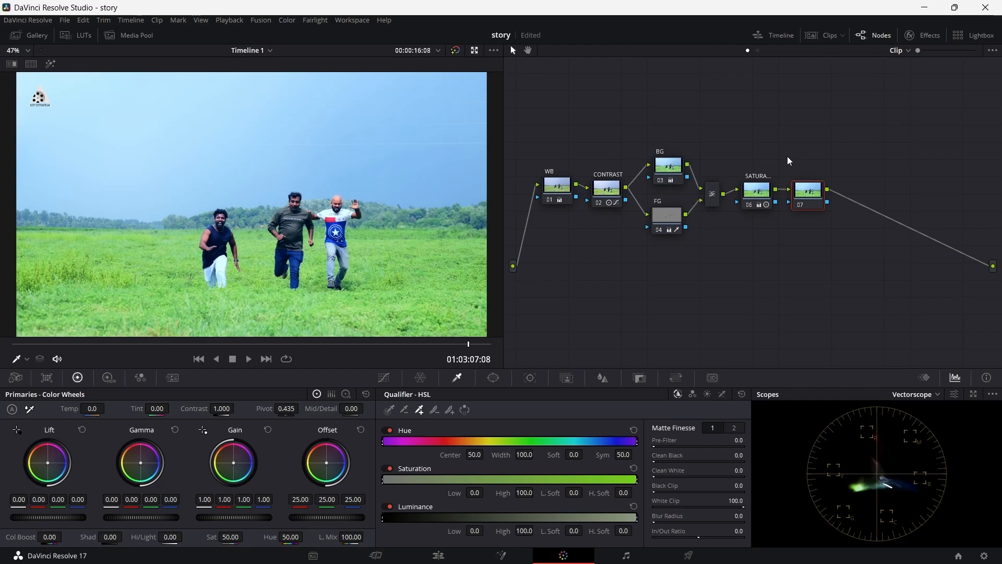
pyautogui.hotkey('ctrl', 's')
# Step: Look through the curve types for the new node: Custom, Hue Vs Hue, Hue Vs Sat, Hue Vs Lum, Sat Vs Sat and Sat Vs Lum
pyautogui.click(390, 410)
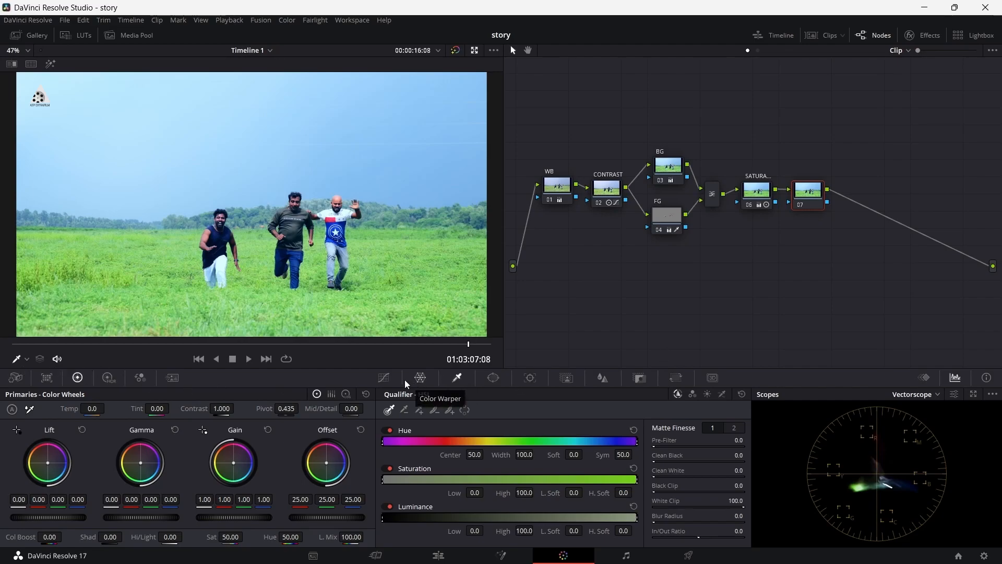
pyautogui.click(385, 378)
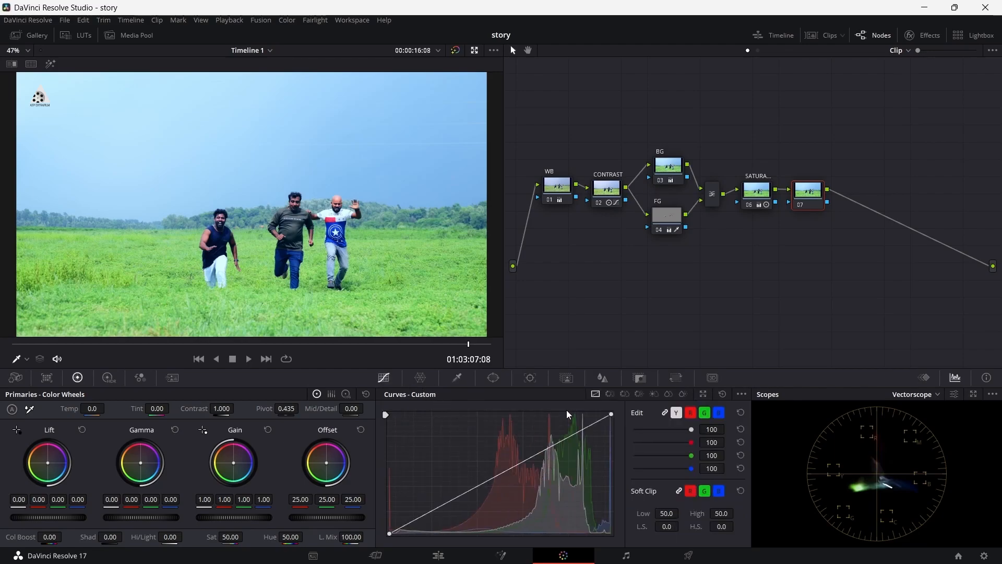
pyautogui.click(611, 394)
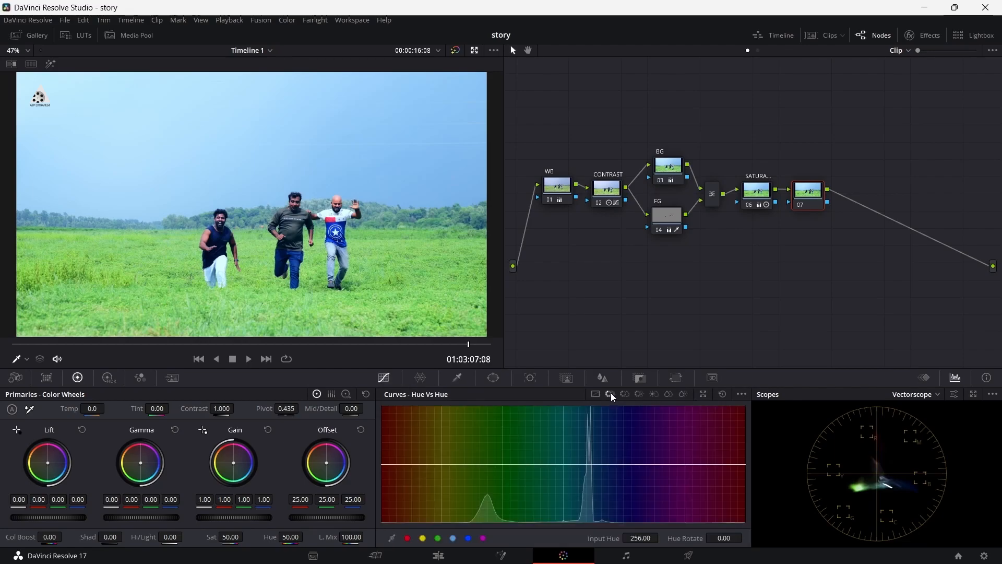
pyautogui.click(624, 395)
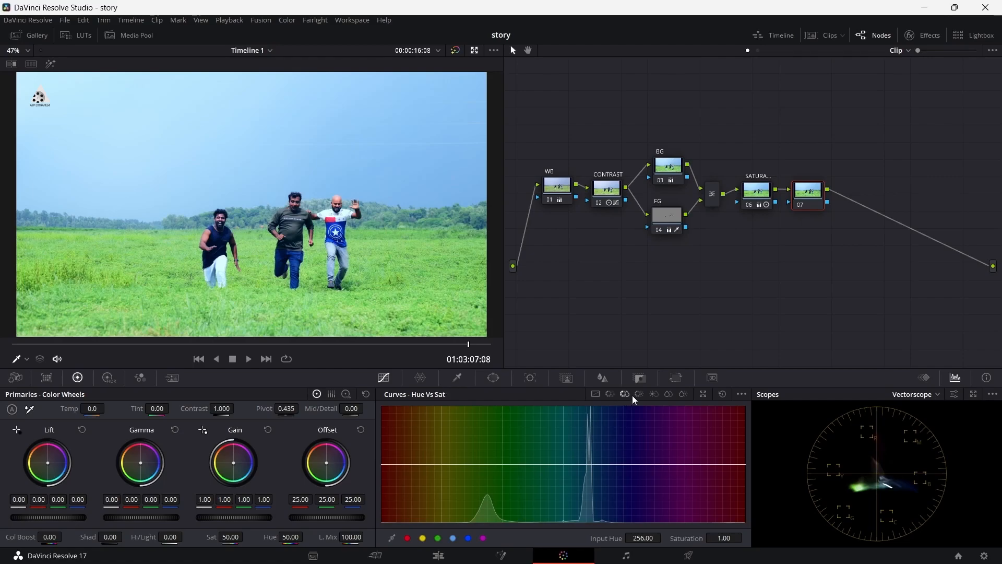
pyautogui.click(639, 395)
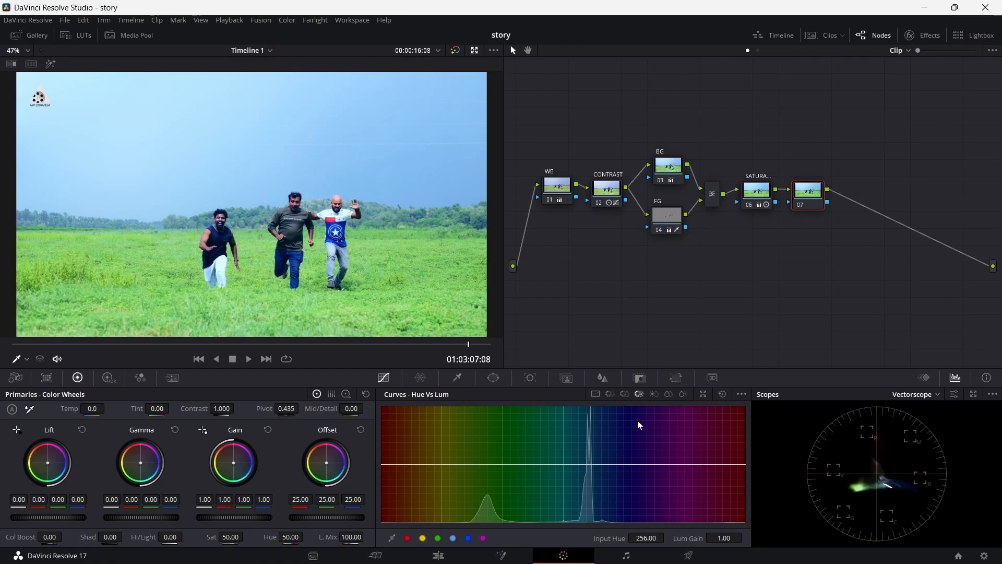
pyautogui.click(656, 393)
pyautogui.click(668, 392)
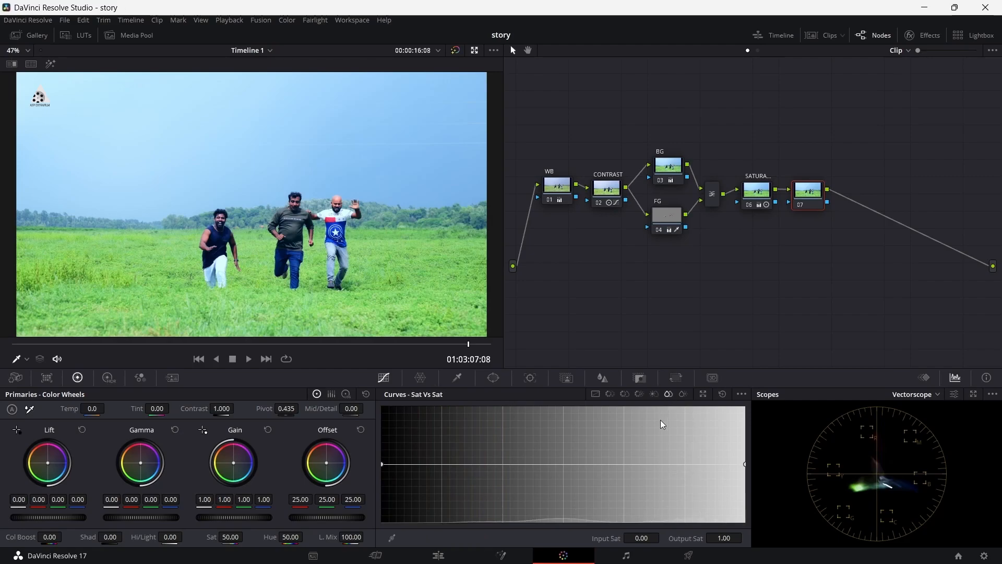
pyautogui.click(682, 395)
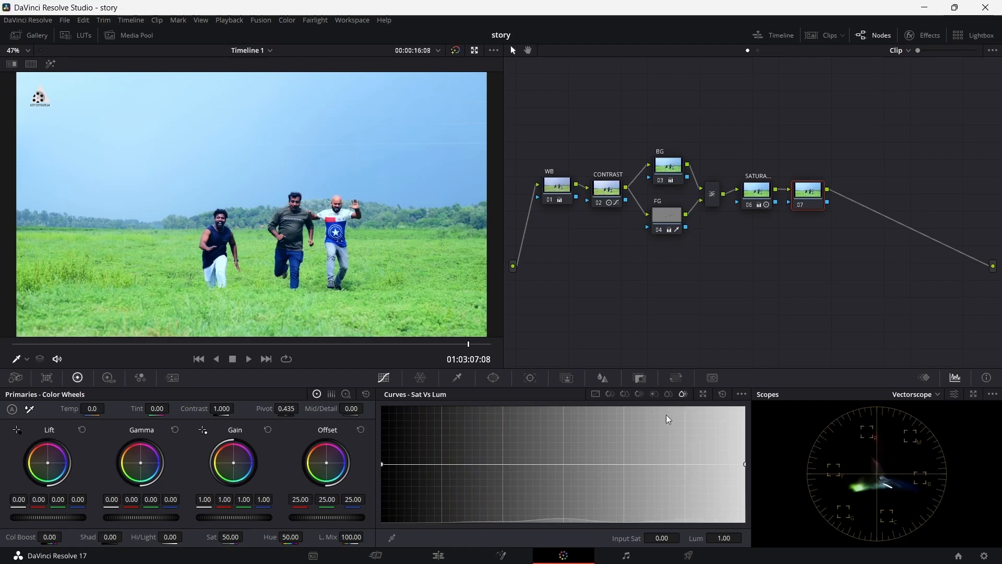
# Step: Sample the sky for the Hue Vs Hue curve and shift it toward teal with input hue 101.49 and hue rotate 26.40
pyautogui.click(608, 395)
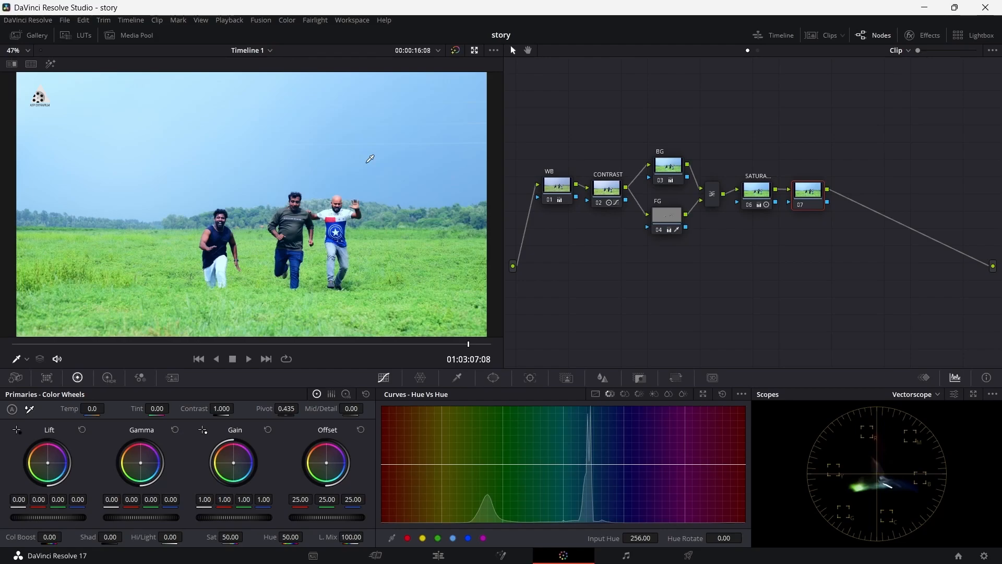
pyautogui.click(27, 359)
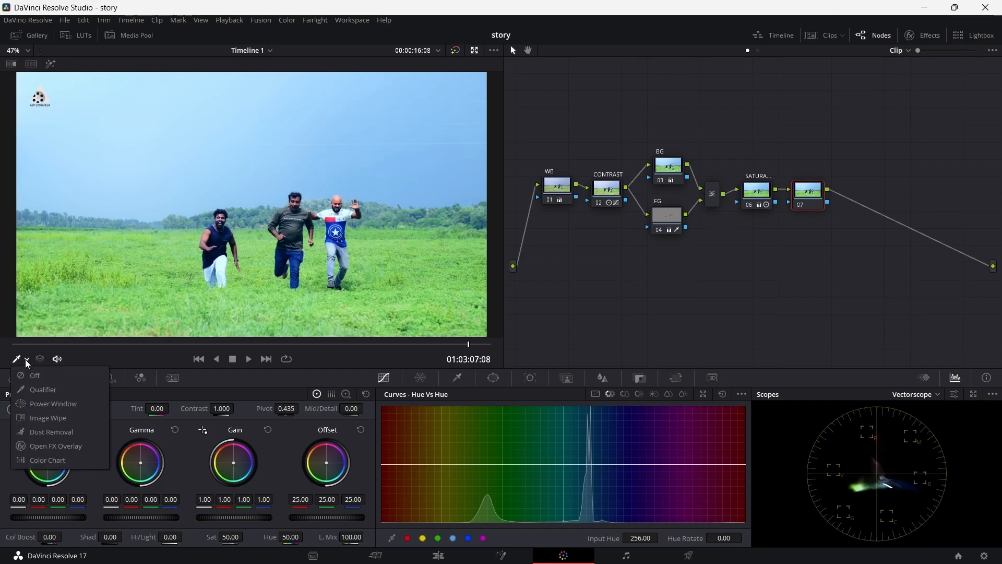
pyautogui.click(44, 391)
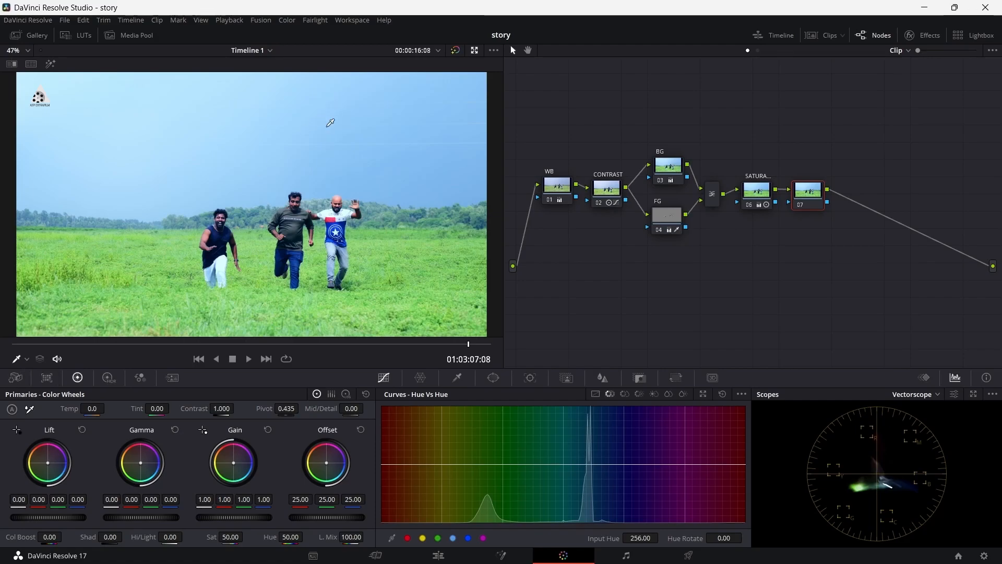
pyautogui.click(348, 131)
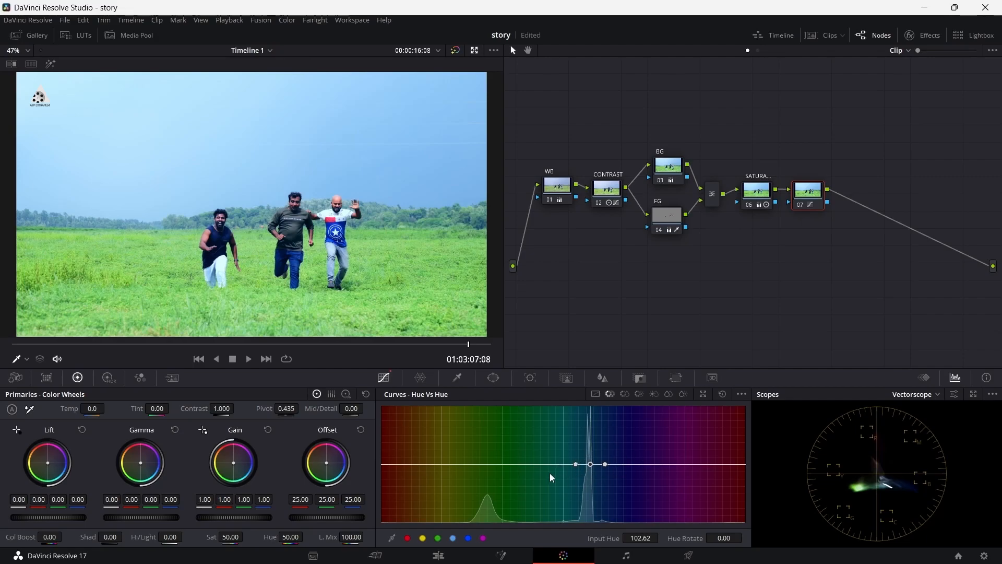
pyautogui.moveTo(591, 465)
pyautogui.mouseDown()
pyautogui.moveTo(587, 490)
pyautogui.moveTo(594, 432)
pyautogui.moveTo(585, 504)
pyautogui.moveTo(590, 434)
pyautogui.moveTo(585, 497)
pyautogui.moveTo(591, 459)
pyautogui.mouseUp()
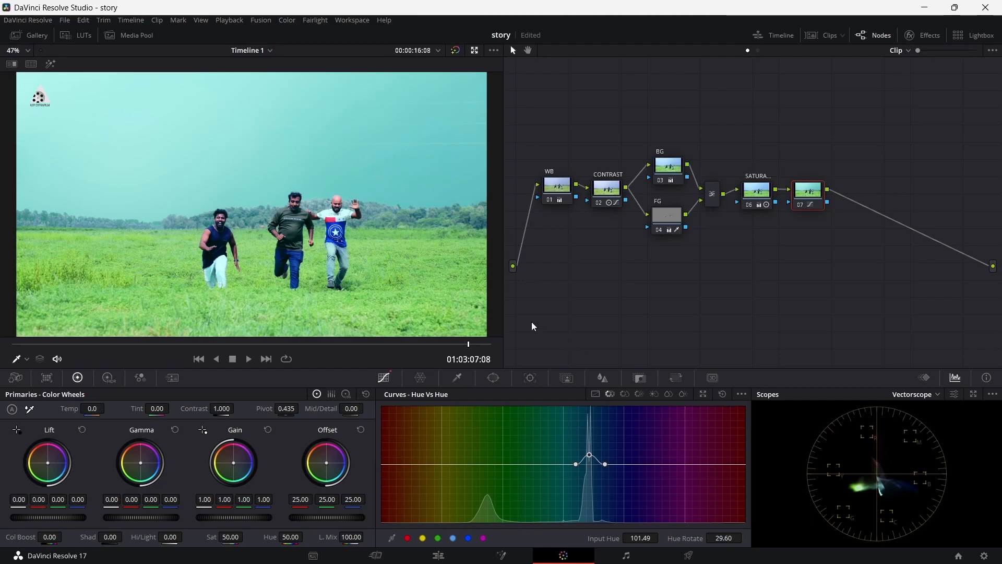
pyautogui.moveTo(591, 455)
pyautogui.mouseDown()
pyautogui.moveTo(589, 468)
pyautogui.moveTo(593, 461)
pyautogui.mouseUp()
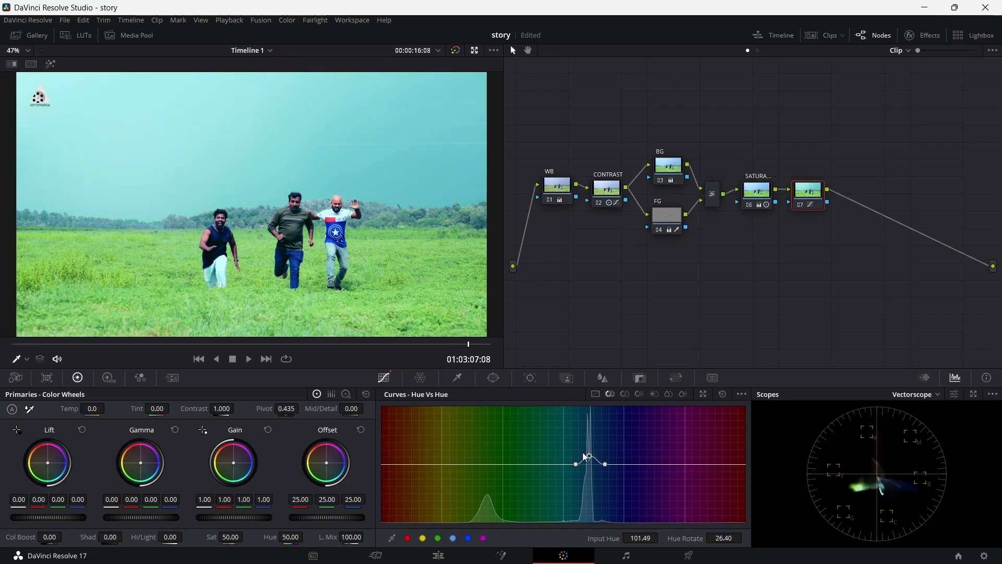
# Step: Label the node after SATURATION as SKY and add a serial node after it
pyautogui.rightClick(807, 198)
pyautogui.click(851, 213)
pyautogui.rightClick(816, 193)
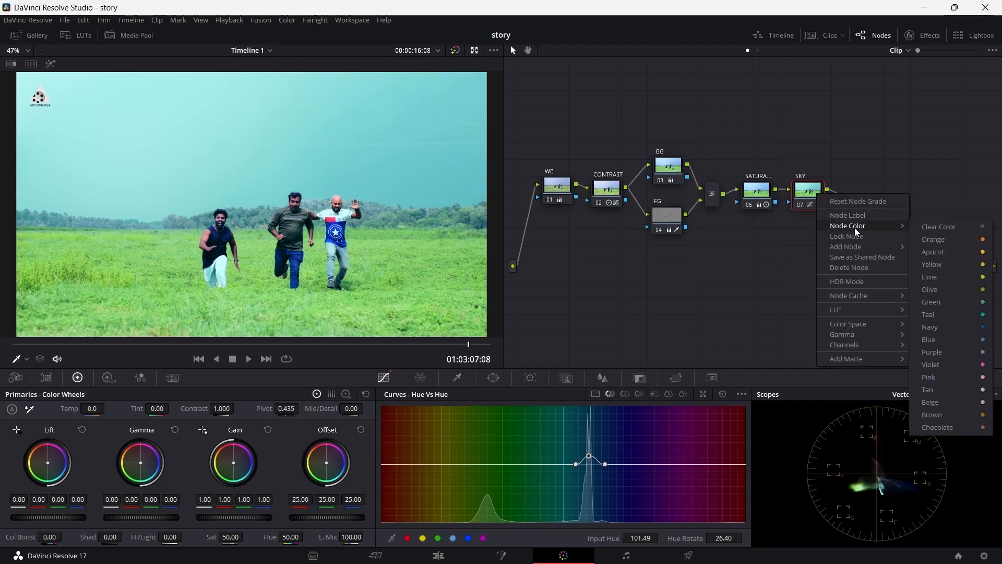
pyautogui.moveTo(863, 246)
pyautogui.click(925, 248)
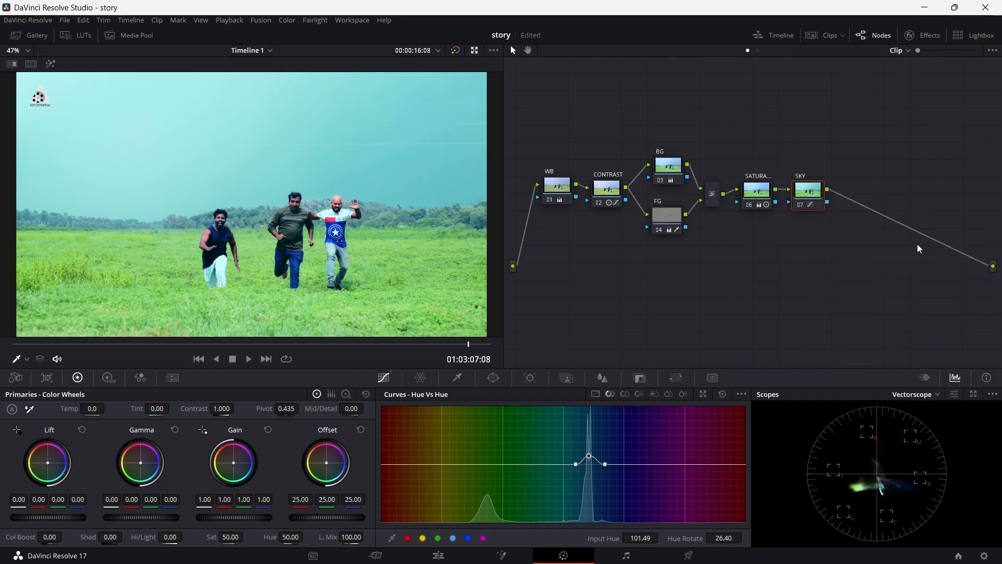
pyautogui.rightClick(815, 197)
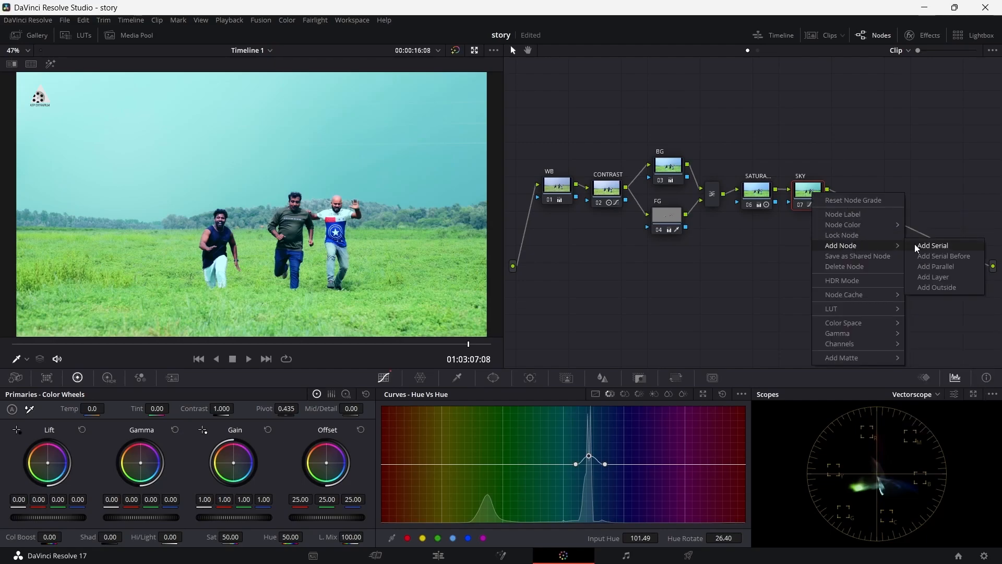
pyautogui.click(919, 246)
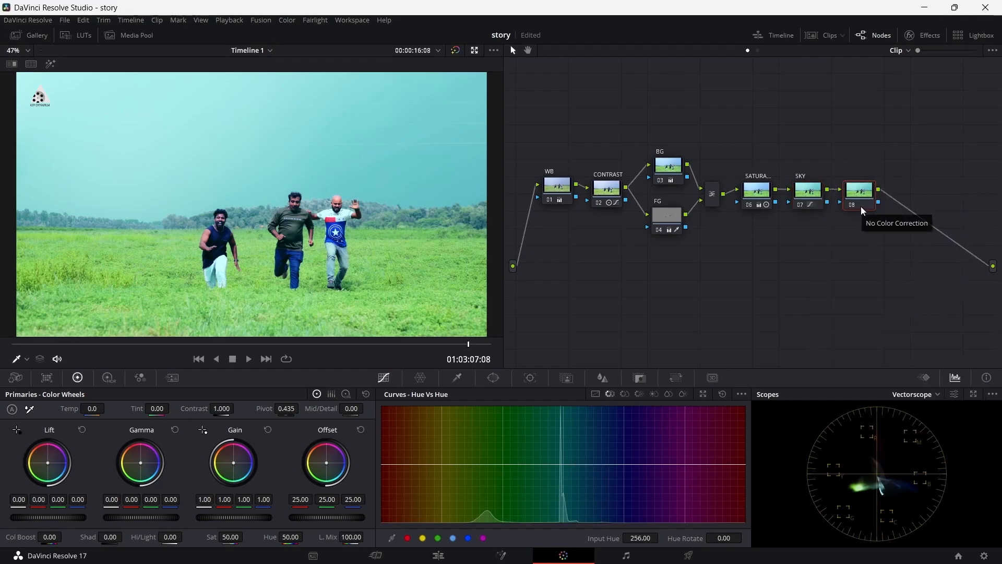
# Step: Label the new node after SKY as GRASS
pyautogui.rightClick(865, 193)
pyautogui.click(900, 216)
pyautogui.write('GRASS')
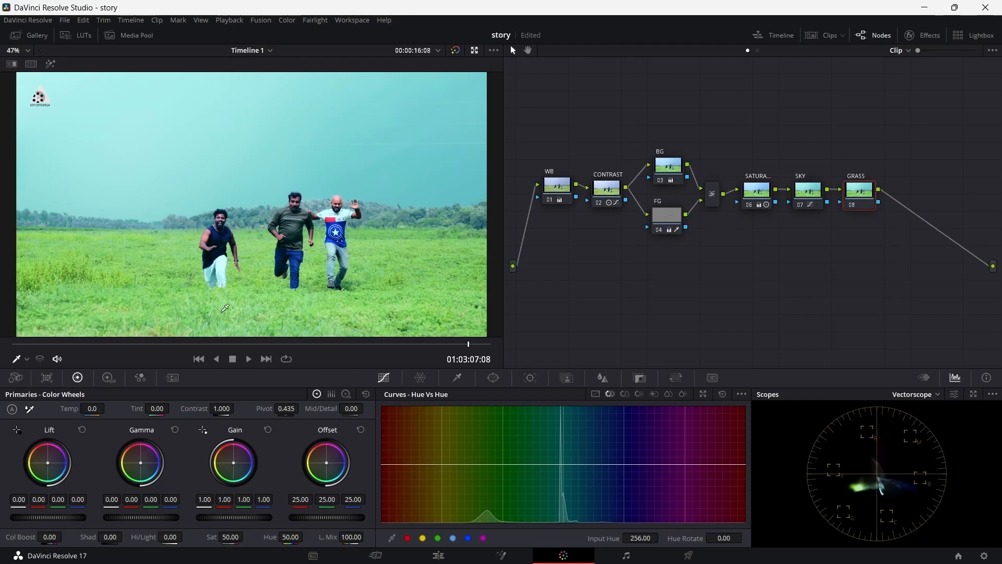
# Step: Sample the grass for the Hue Vs Hue curve, raise its hue rotation toward yellow-green and slightly widen the affected hue range
pyautogui.click(175, 303)
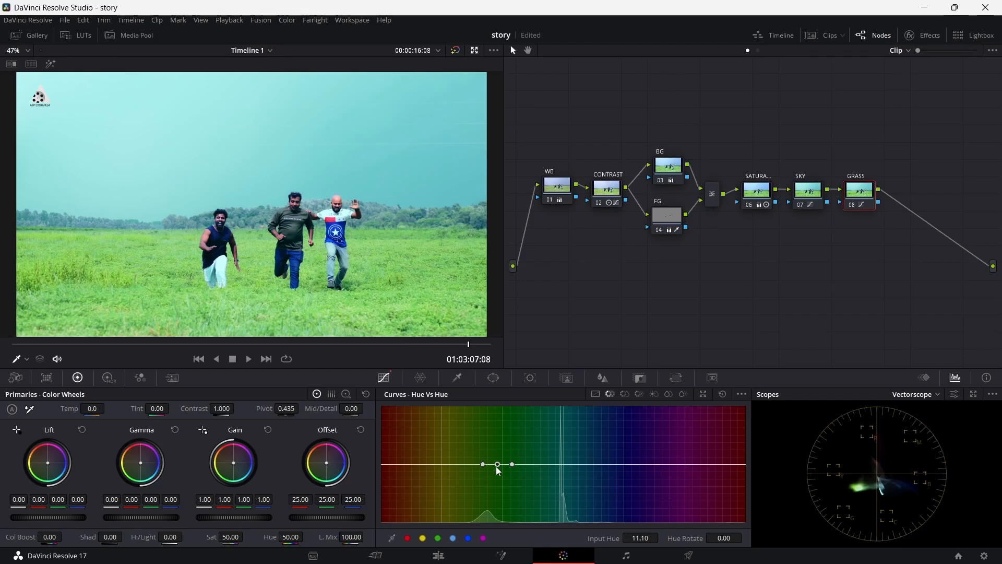
pyautogui.moveTo(498, 464); pyautogui.dragTo(496, 463)
pyautogui.moveTo(499, 465); pyautogui.dragTo(501, 460)
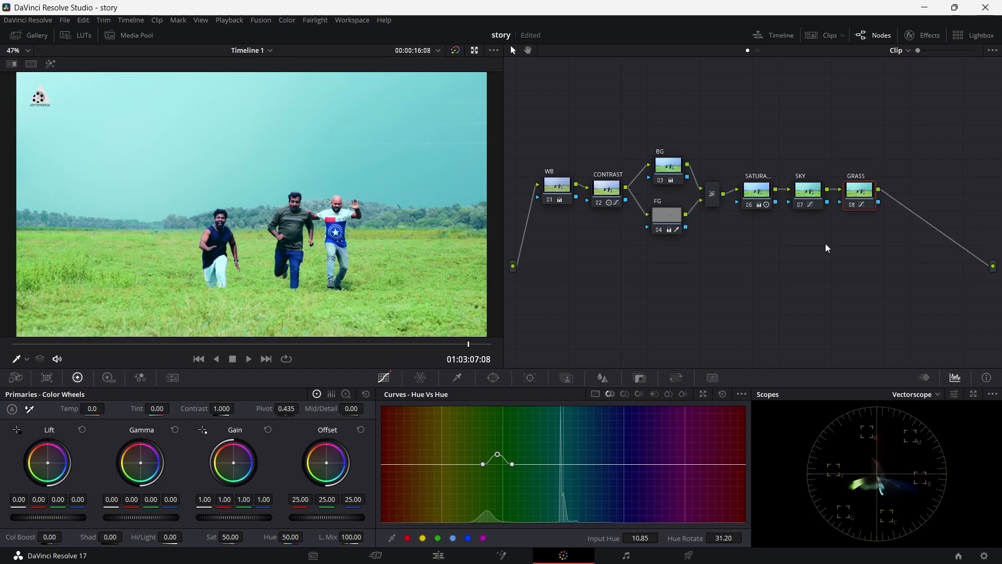
pyautogui.hotkey('ctrl', 'd')
pyautogui.hotkey('ctrl', 'd')
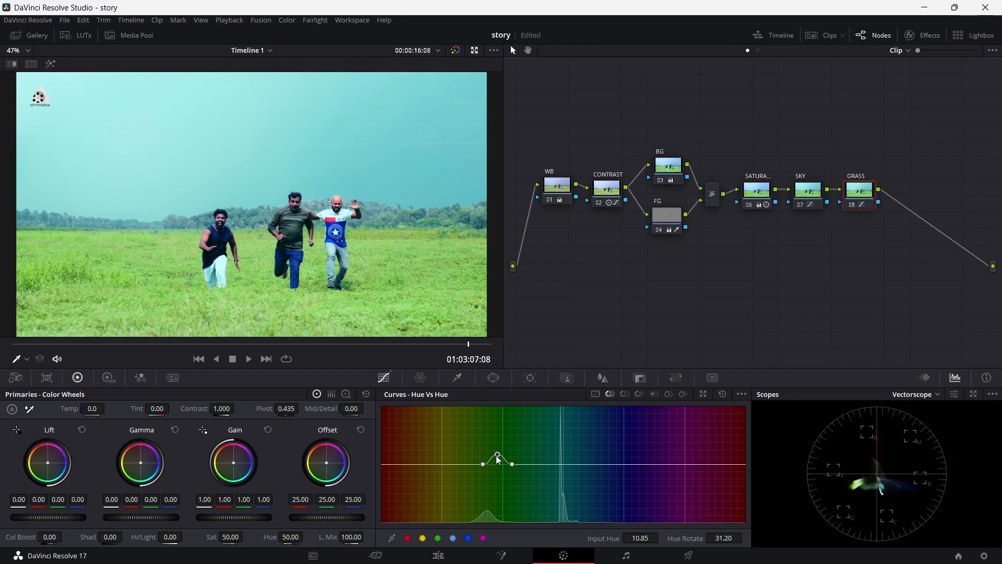
pyautogui.moveTo(498, 455); pyautogui.dragTo(515, 465)
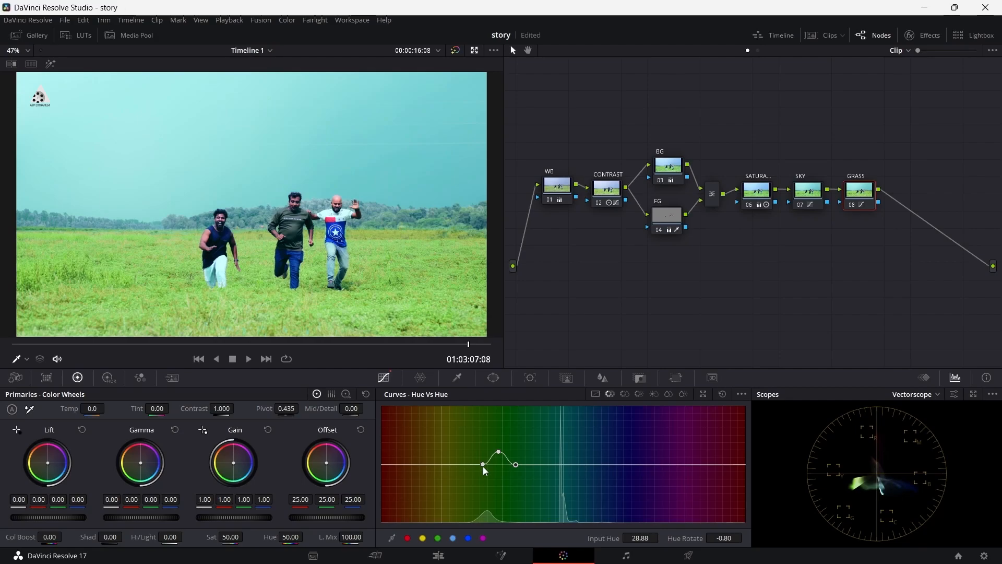
pyautogui.moveTo(483, 465); pyautogui.dragTo(482, 465)
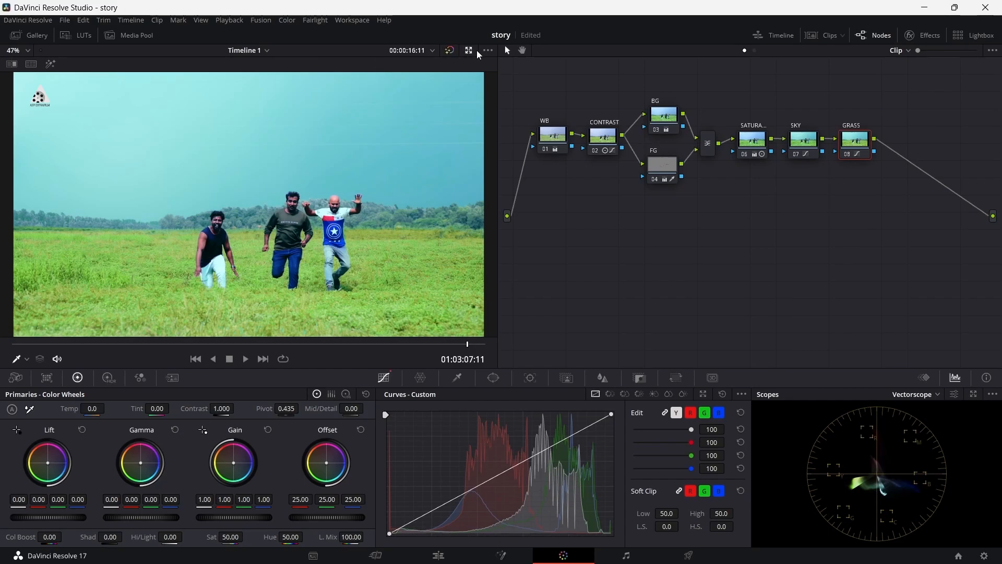
# Step: Compare the graded image with the bypassed original and add a serial node after GRASS
pyautogui.click(447, 52)
pyautogui.click(447, 53)
pyautogui.rightClick(857, 140)
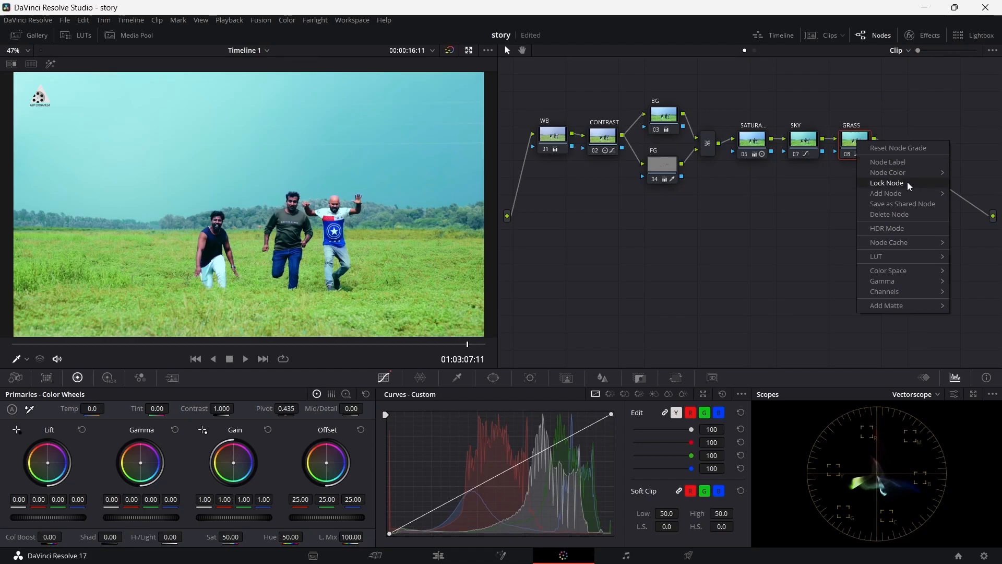
pyautogui.moveTo(908, 193)
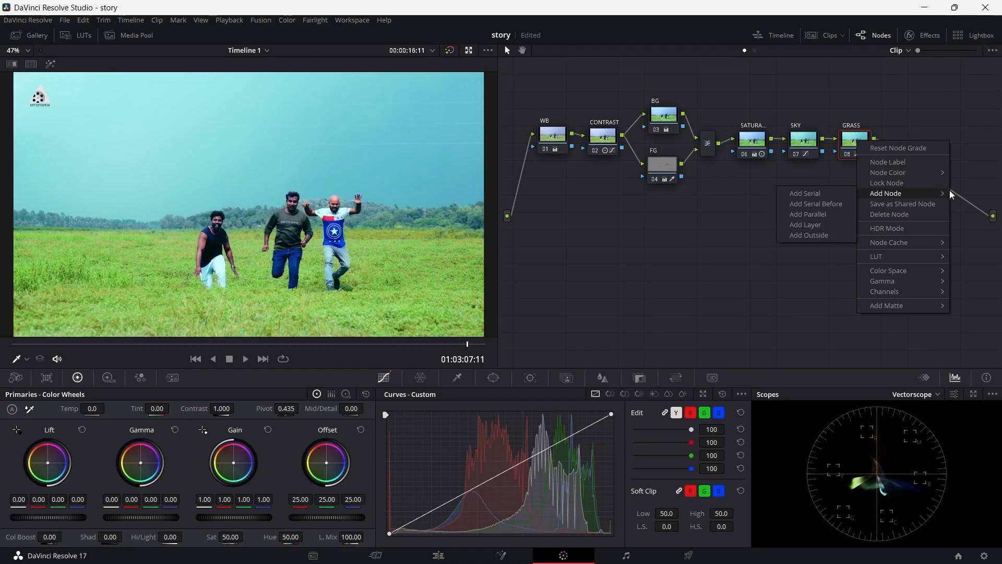
pyautogui.click(821, 195)
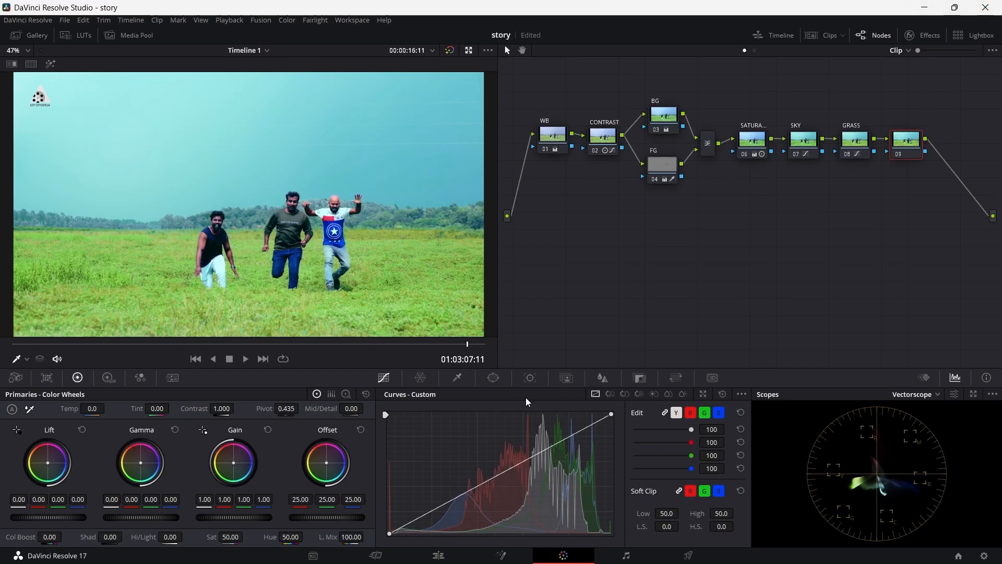
# Step: Add a circle window to the last node and shape it into a wide soft ellipse, size 57.89, aspect 72.11 and softness 4.90
pyautogui.click(494, 378)
pyautogui.click(406, 463)
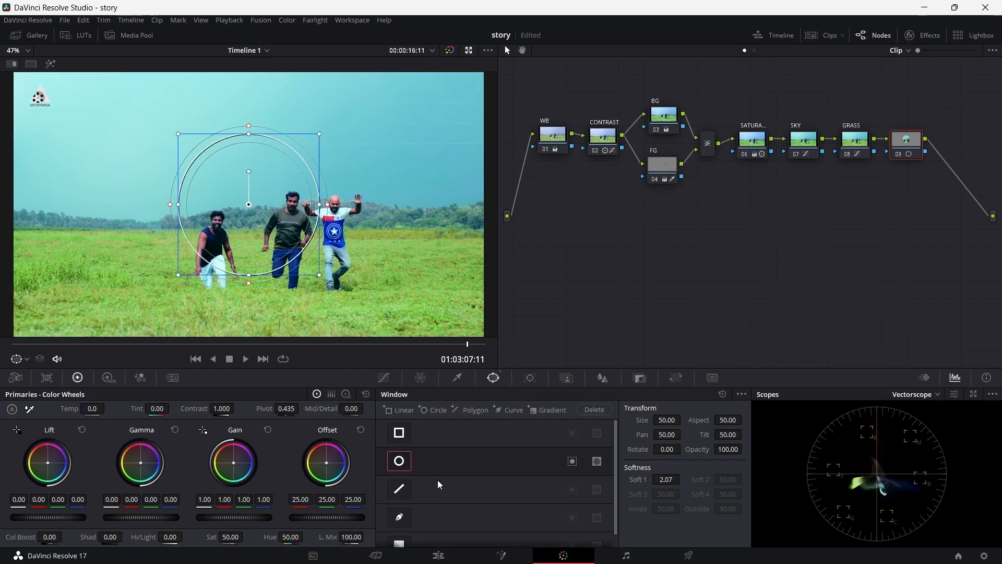
pyautogui.scroll(-1, 439, 491)
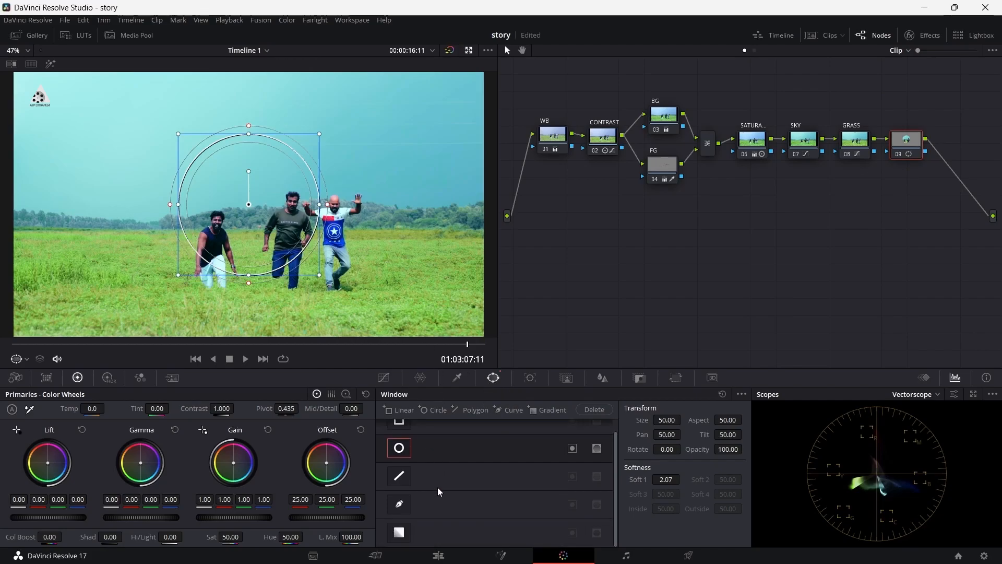
pyautogui.scroll(1, 438, 487)
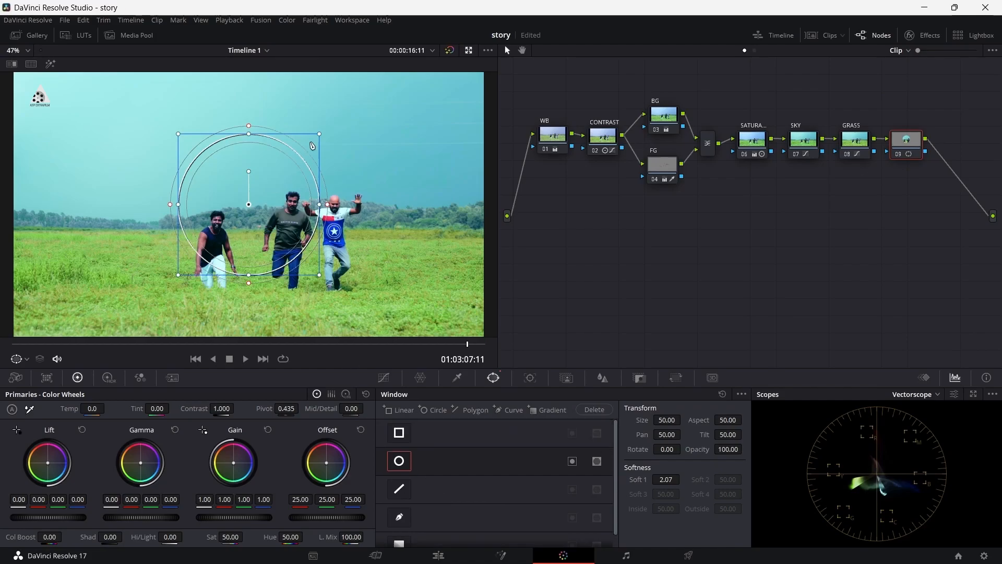
pyautogui.moveTo(321, 206); pyautogui.dragTo(456, 205)
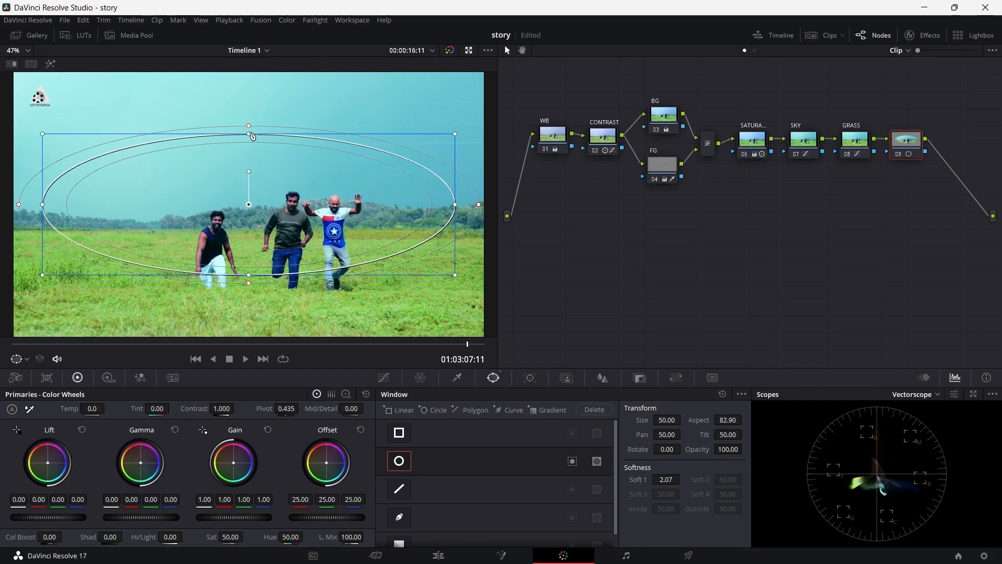
pyautogui.moveTo(252, 137); pyautogui.dragTo(249, 106)
pyautogui.moveTo(248, 158); pyautogui.dragTo(249, 141)
pyautogui.moveTo(250, 96); pyautogui.dragTo(250, 82)
pyautogui.moveTo(248, 302); pyautogui.dragTo(249, 320)
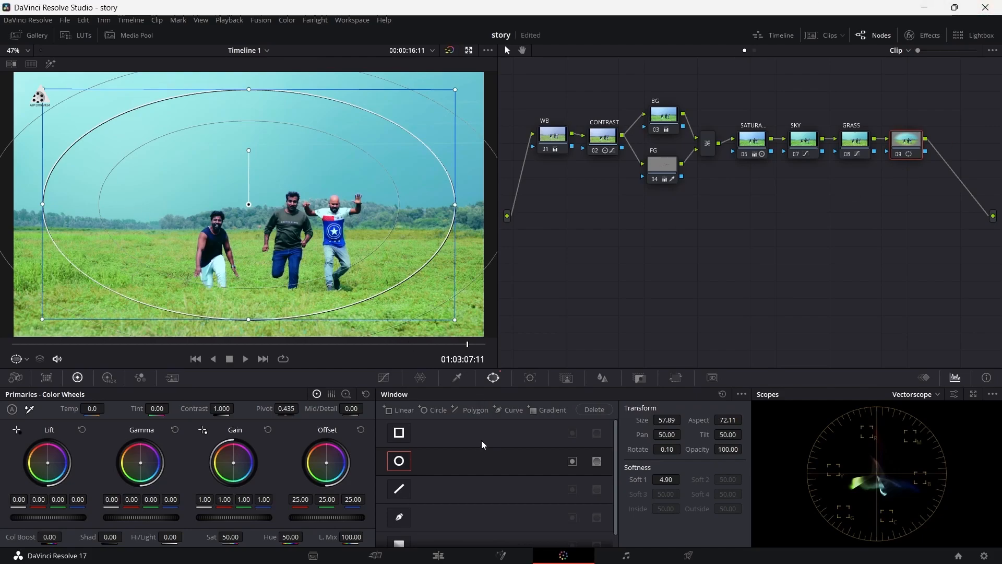
# Step: On the windowed node's Custom curve, add a midtone anchor point and slightly lower the white end point
pyautogui.click(392, 382)
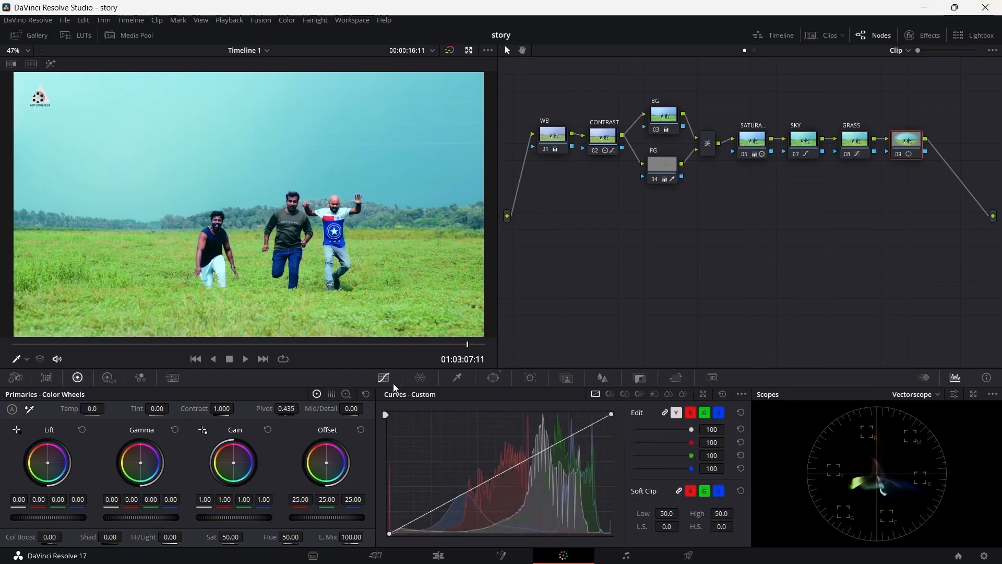
pyautogui.moveTo(459, 493); pyautogui.dragTo(468, 499)
pyautogui.hotkey('ctrl', 'z')
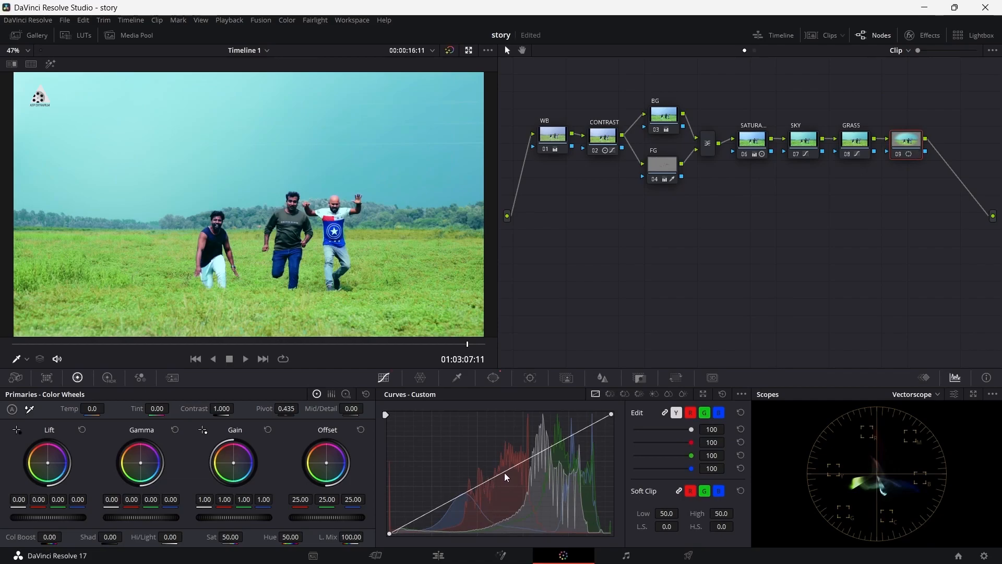
pyautogui.click(500, 472)
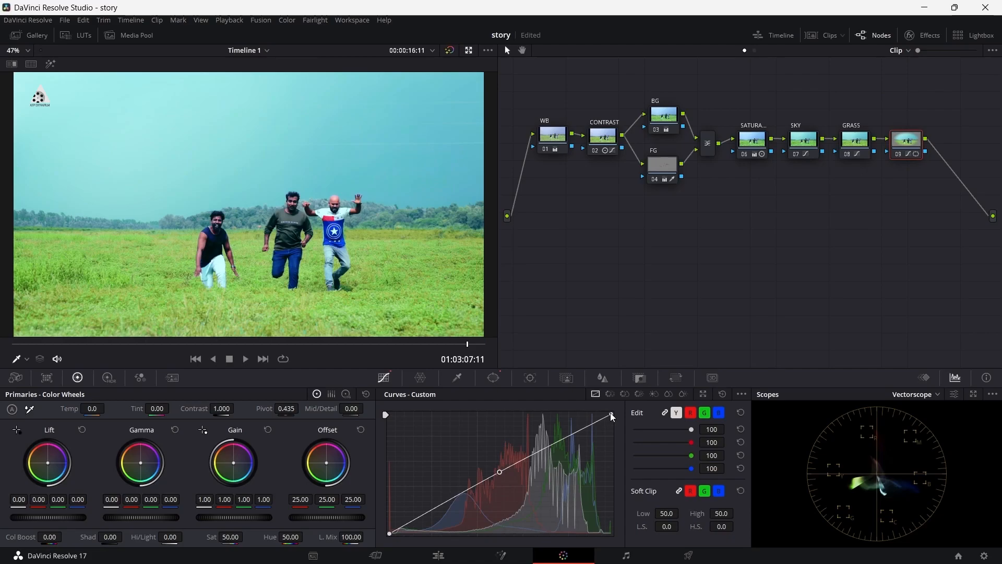
pyautogui.moveTo(611, 414); pyautogui.dragTo(616, 428)
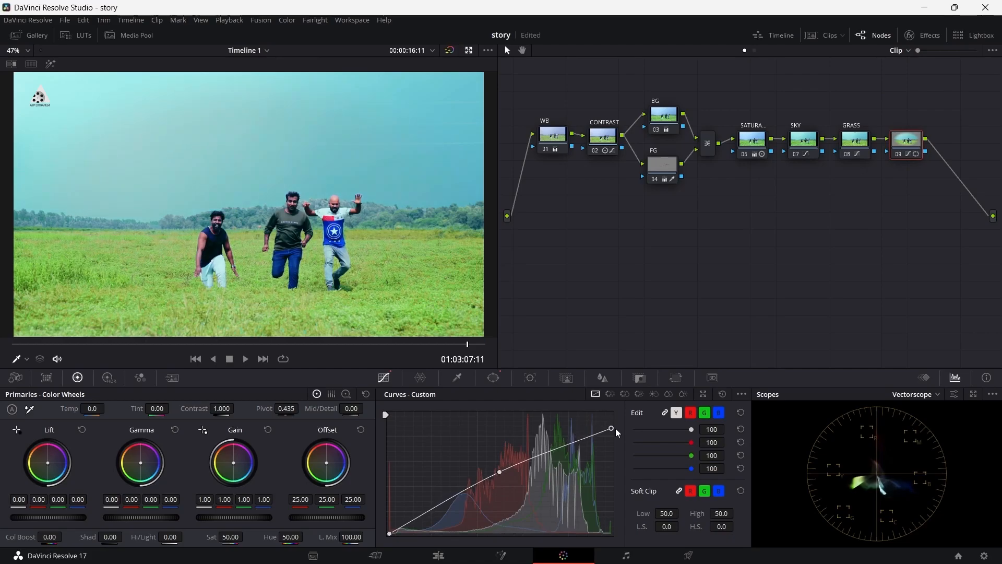
# Step: Pull the Custom curve's midtone point down to darken the windowed node, and invert its circle window so the grade affects the outside
pyautogui.moveTo(500, 472); pyautogui.dragTo(511, 488)
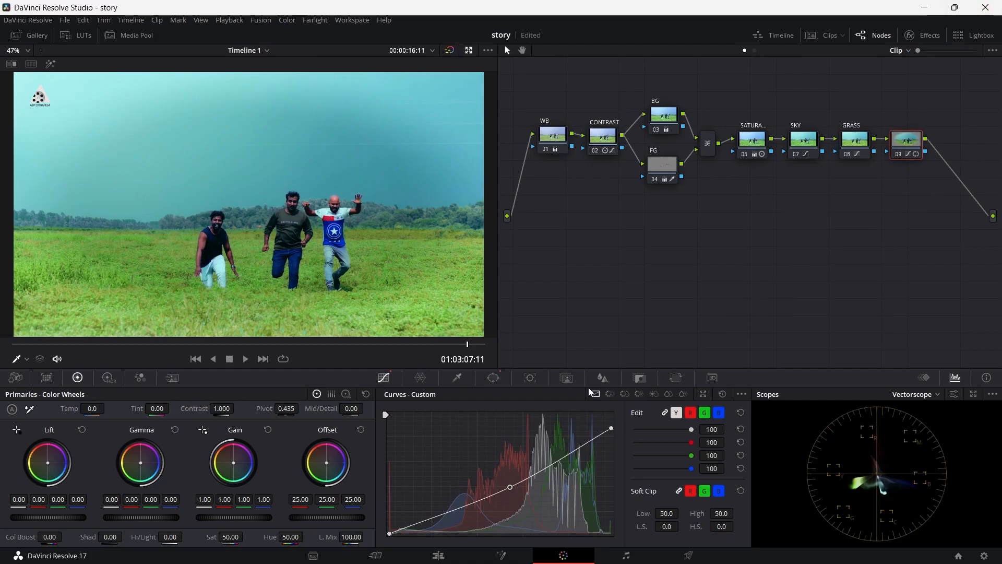
pyautogui.click(495, 380)
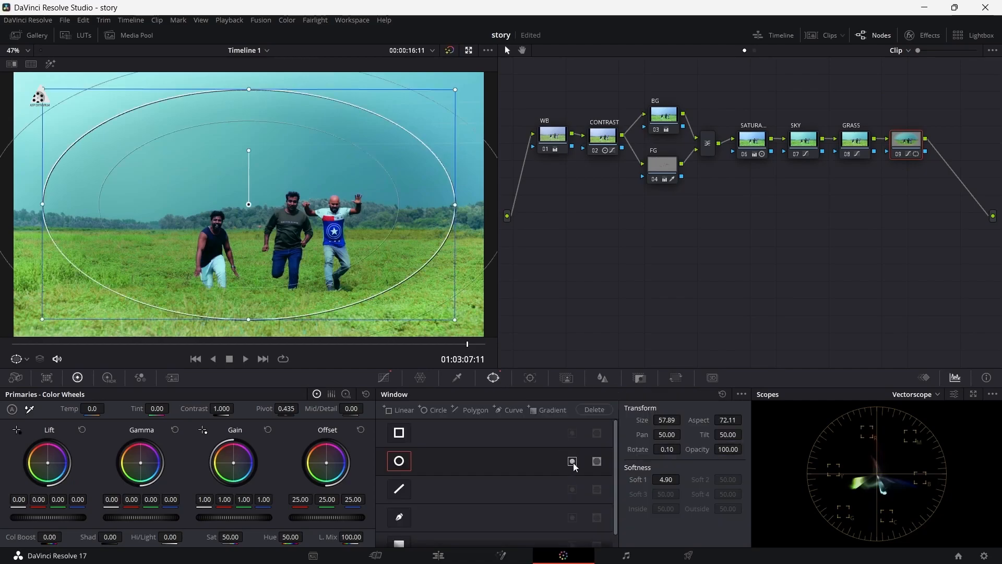
pyautogui.click(572, 461)
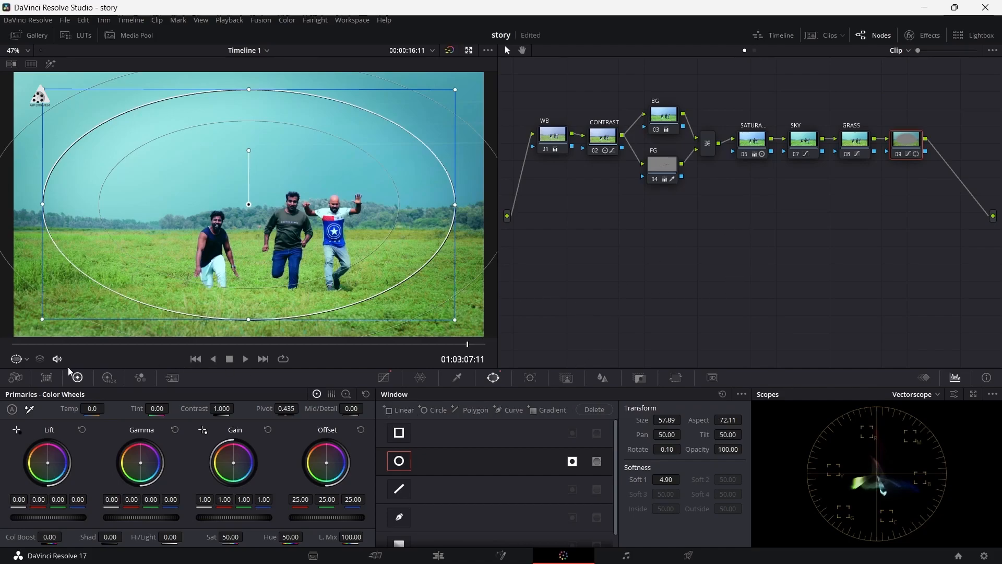
# Step: Rotate the circle window slightly to 0.19, widen its softness to 7.77, and return to the Custom curve
pyautogui.moveTo(43, 319); pyautogui.dragTo(28, 328)
pyautogui.scroll(1, 331, 185)
pyautogui.scroll(-3, 331, 186)
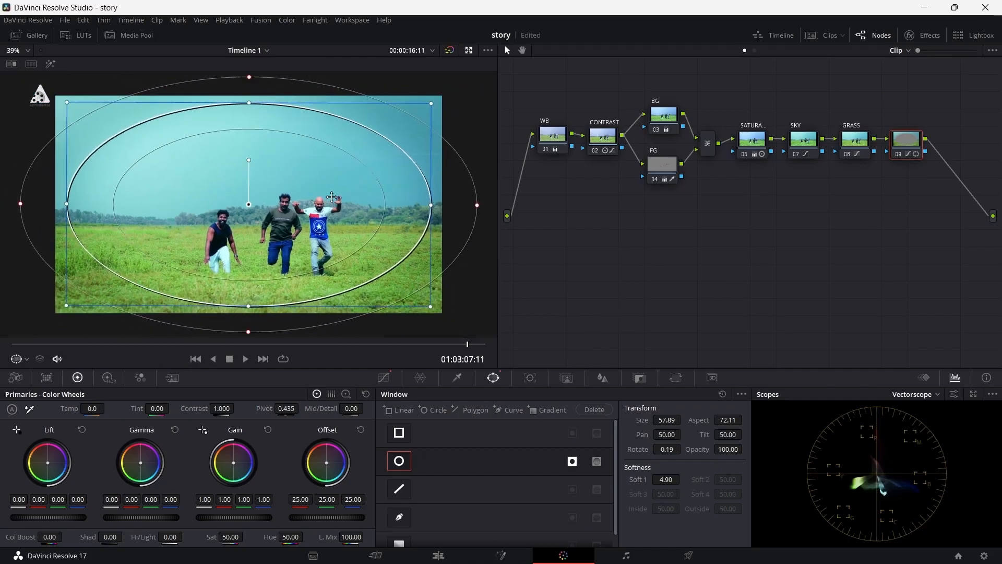
pyautogui.moveTo(250, 102); pyautogui.dragTo(252, 91)
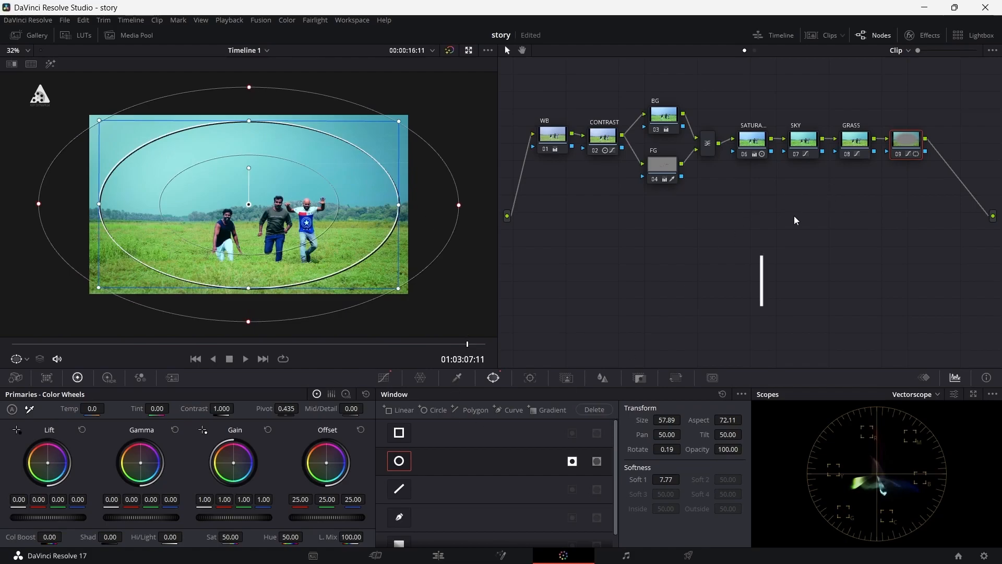
pyautogui.click(385, 377)
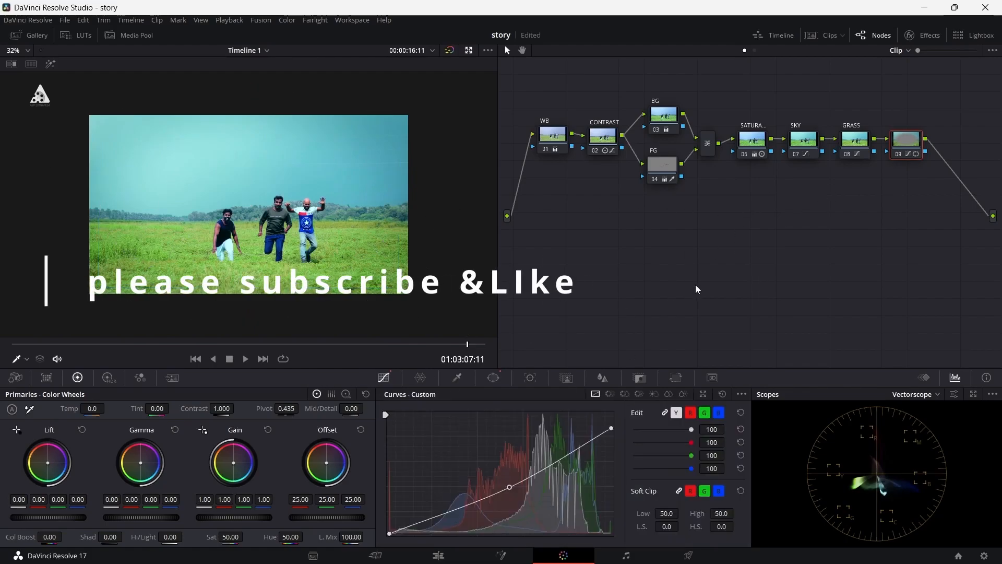
pyautogui.click(27, 51)
pyautogui.click(26, 65)
pyautogui.moveTo(498, 45); pyautogui.dragTo(663, 45)
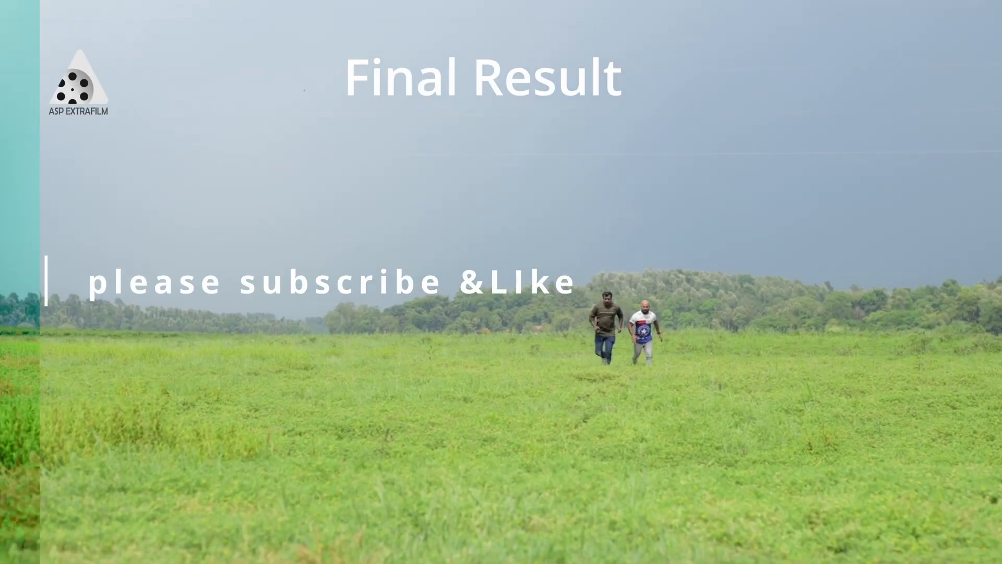